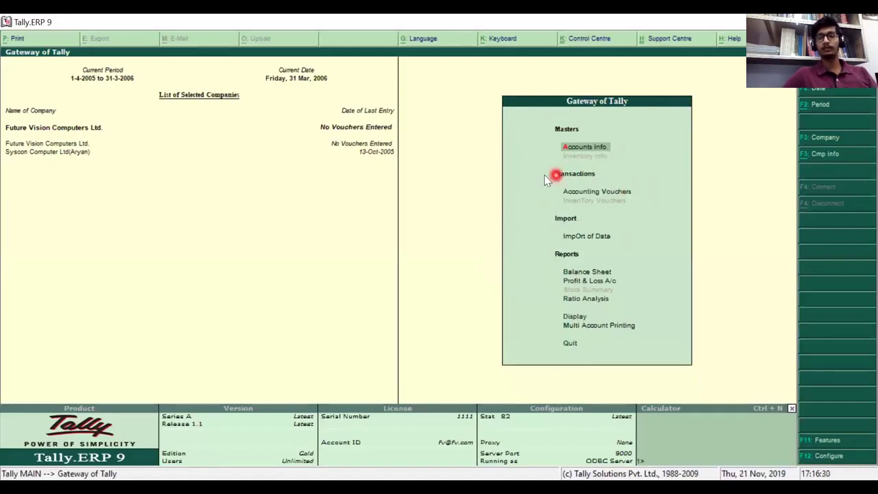
- Open accounting voucher creation for Future Vision Computers Ltd
key(Down)
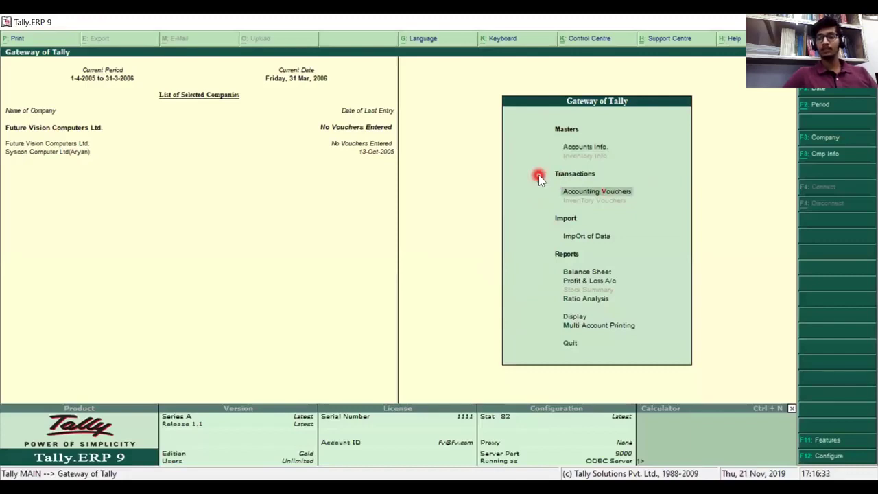
key(Return)
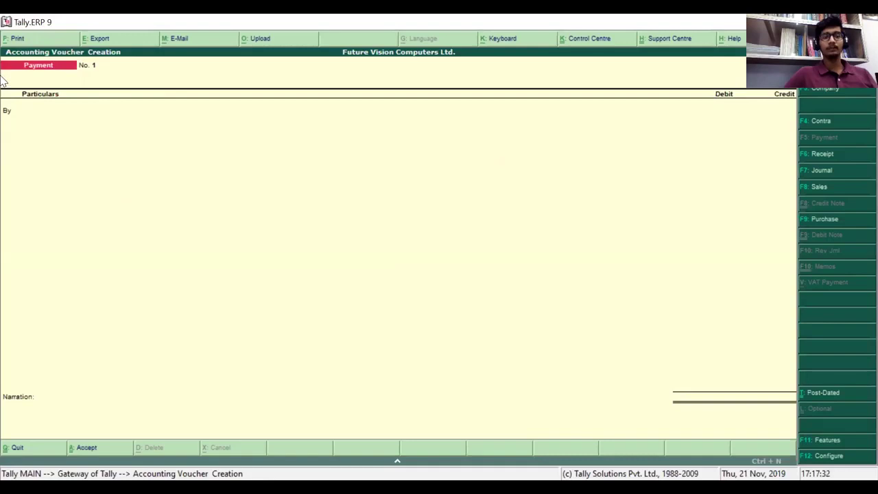
click(134, 100)
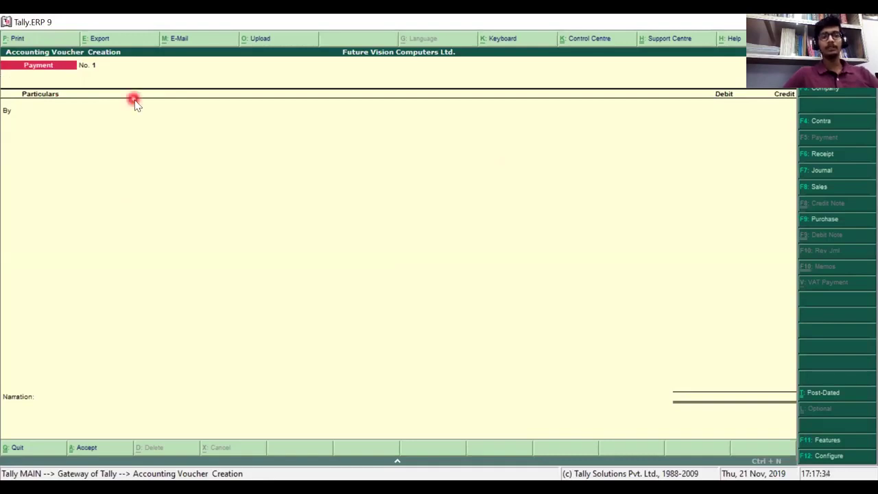
click(22, 79)
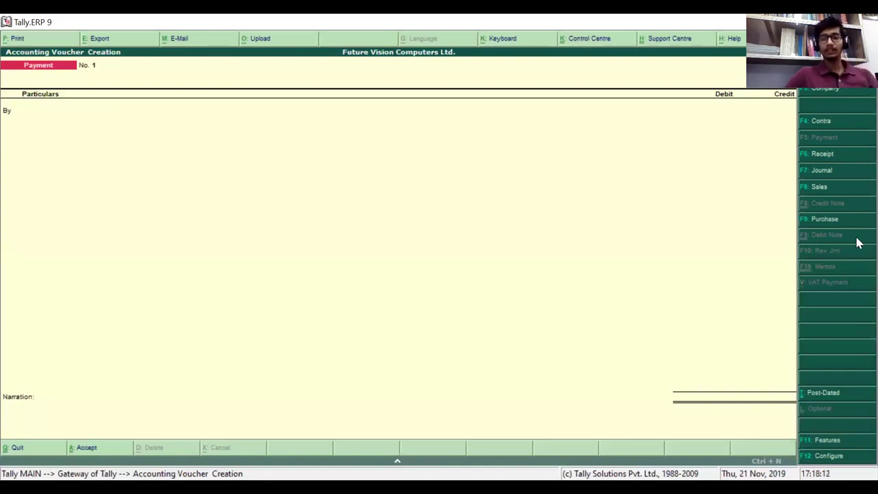
click(796, 136)
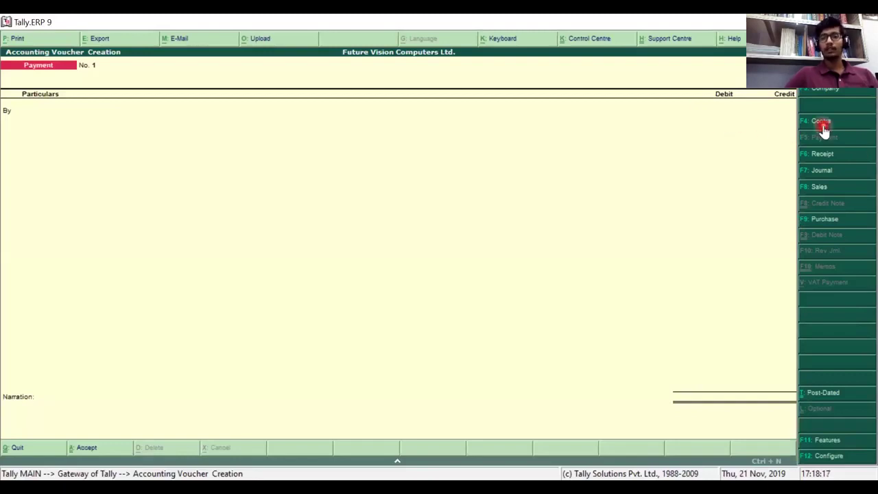
- View the blank Contra voucher form and the blank Payment voucher form
click(822, 124)
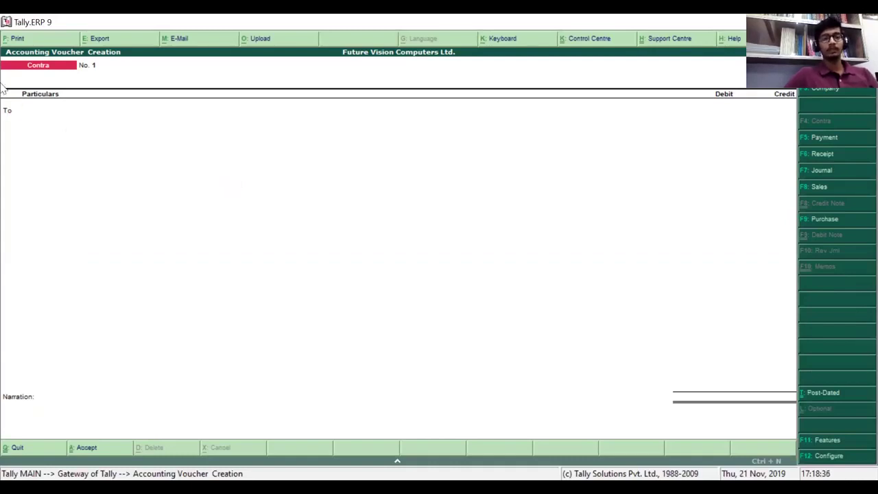
click(52, 88)
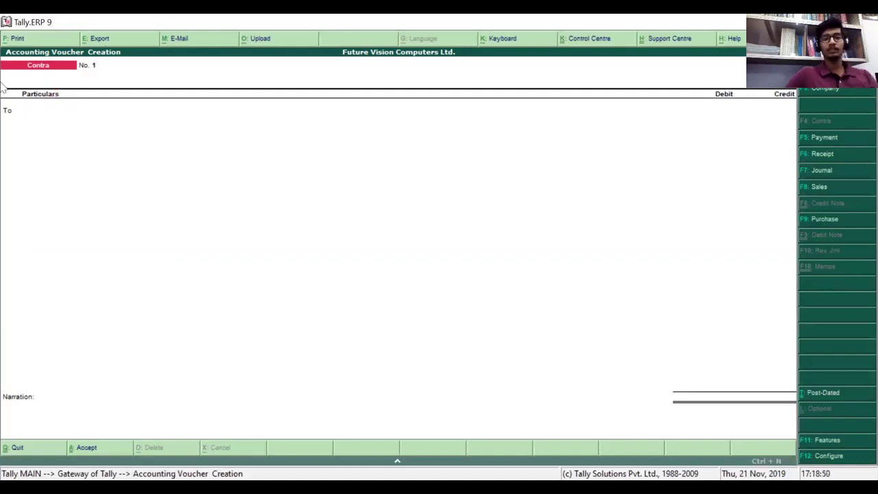
click(112, 103)
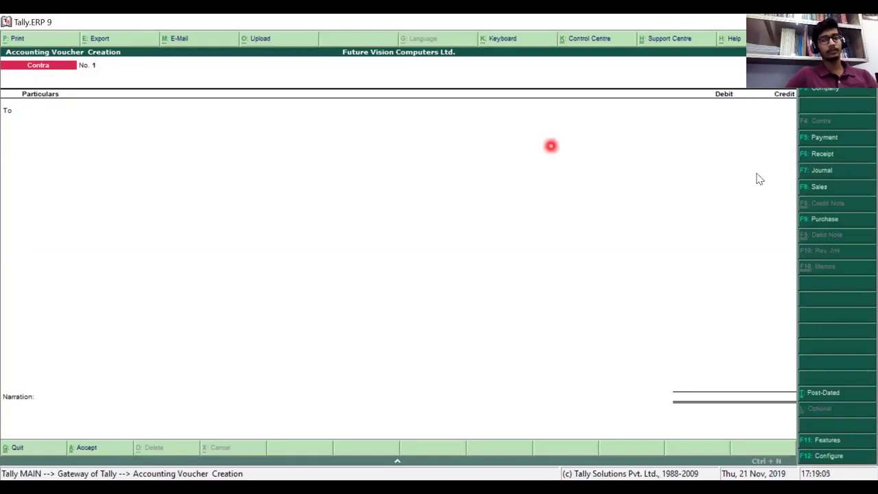
click(826, 140)
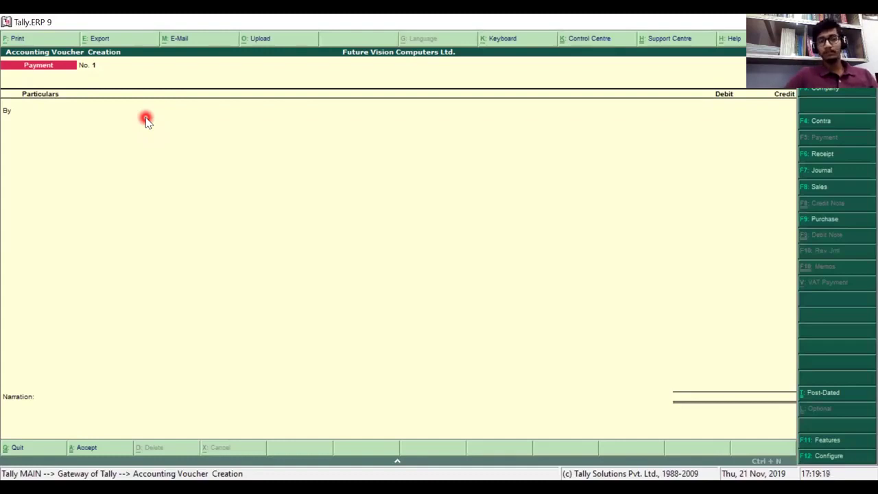
click(42, 84)
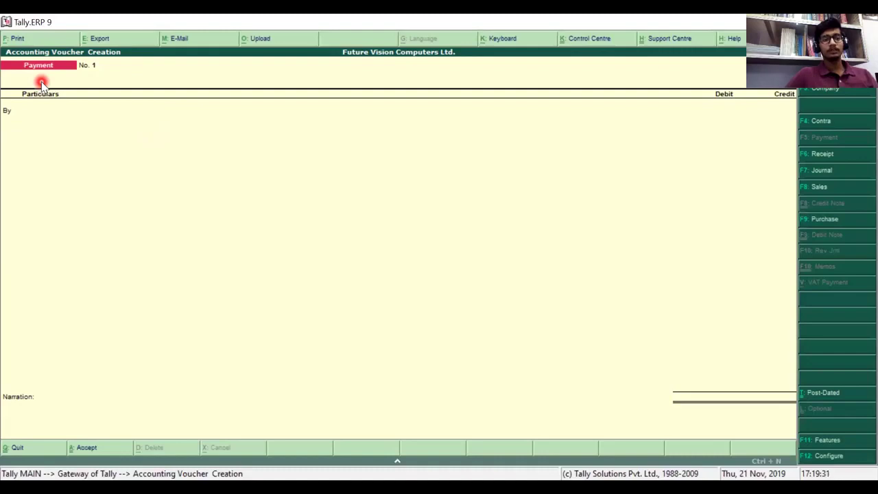
click(663, 172)
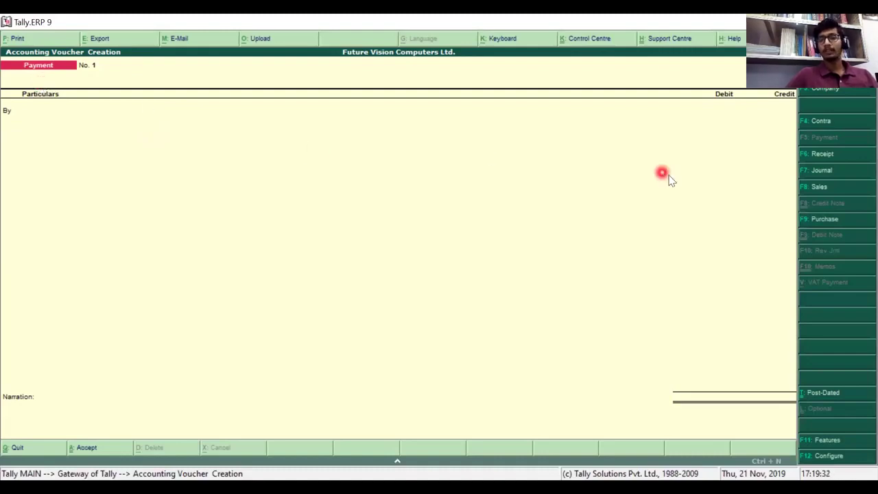
- Look through the Receipt, Journal and Sales voucher forms, revisit Contra, Payment and Receipt, and return to Sales
click(829, 159)
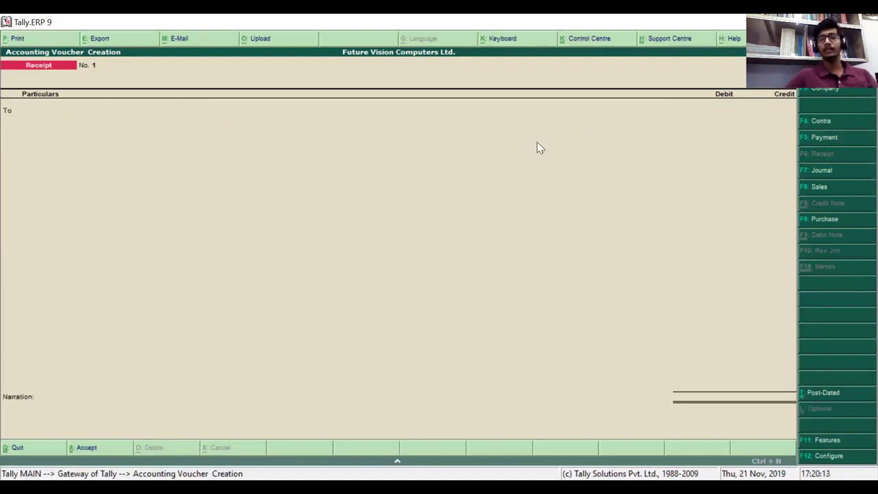
click(849, 178)
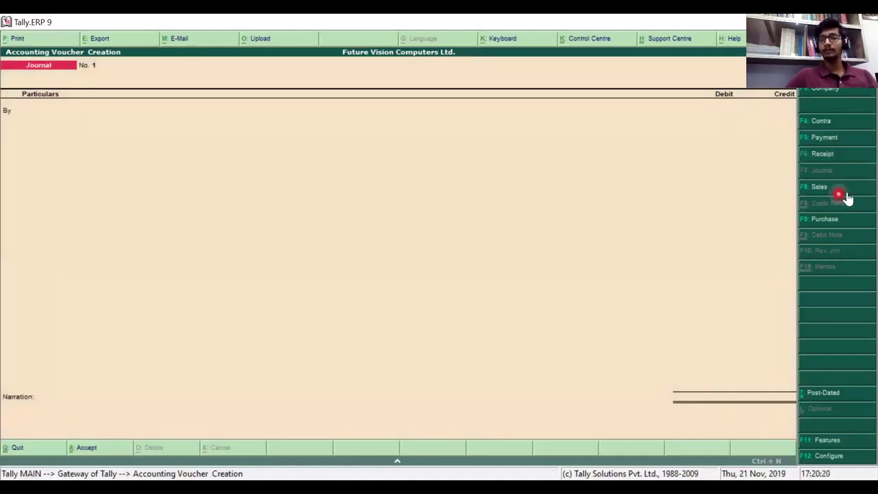
click(847, 192)
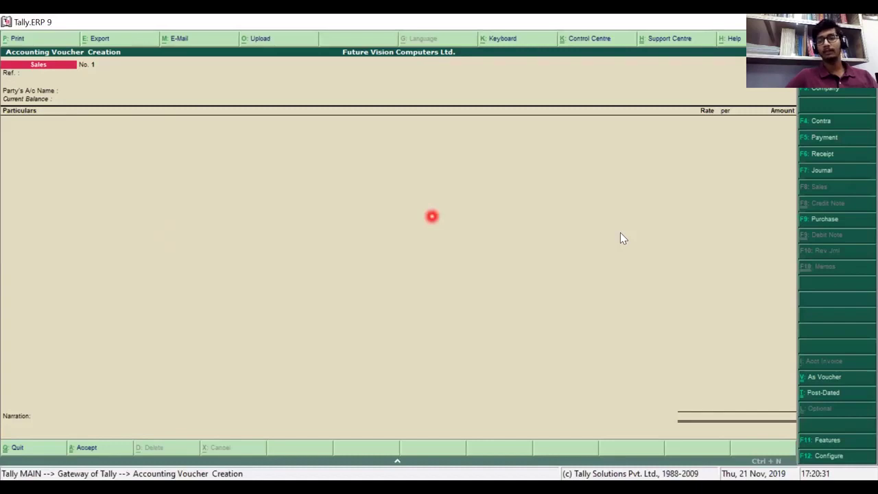
click(845, 125)
click(845, 139)
click(845, 158)
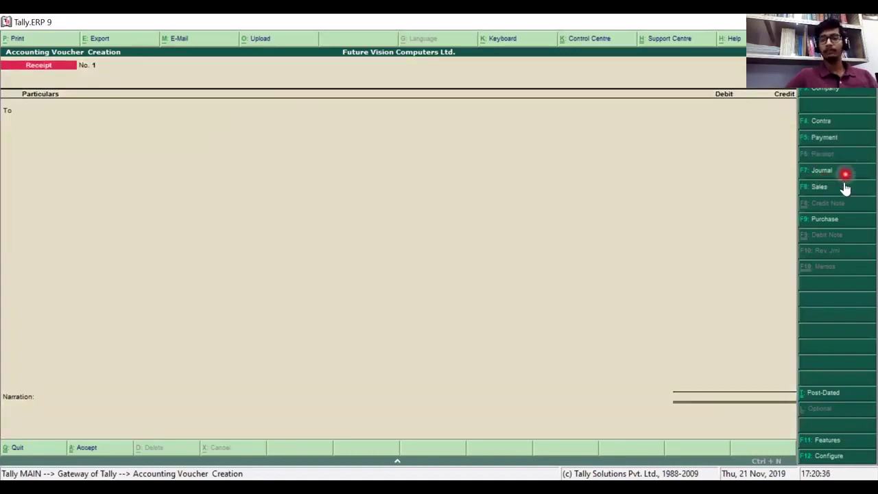
click(845, 187)
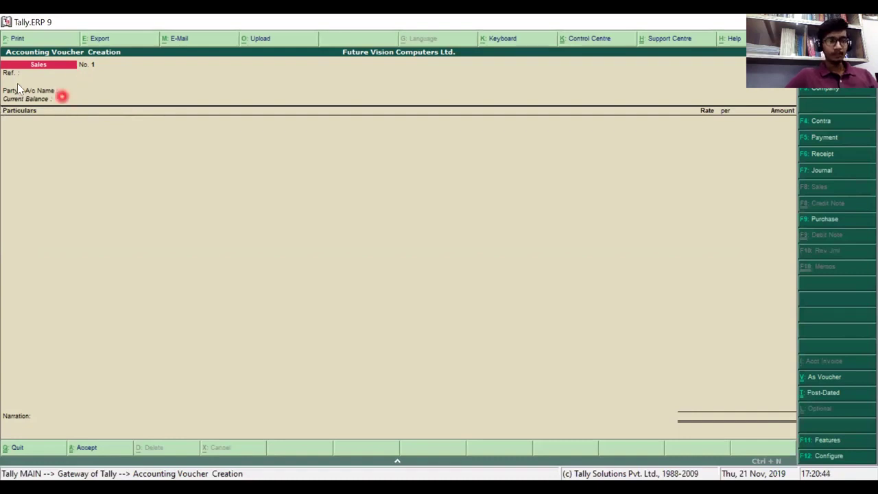
- Choose Cash as the Sales voucher's party account, check the ledgers offered for its particulars, and return to the reference field
key(Return)
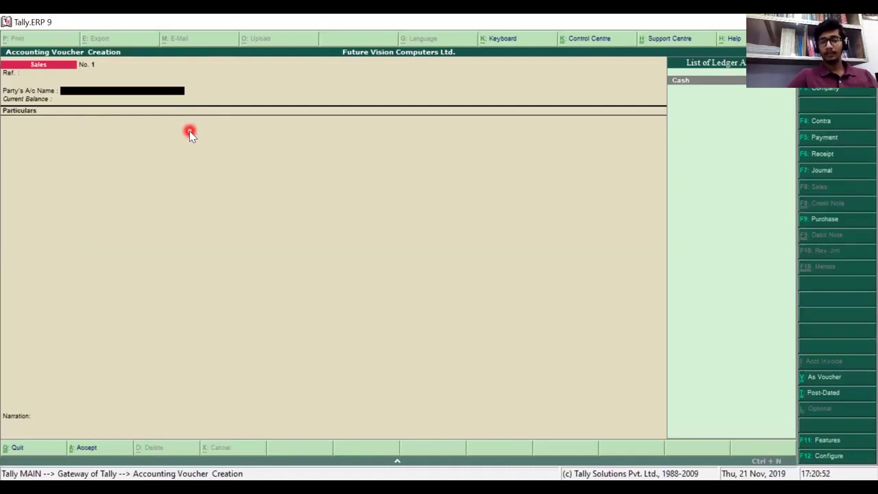
key(Return)
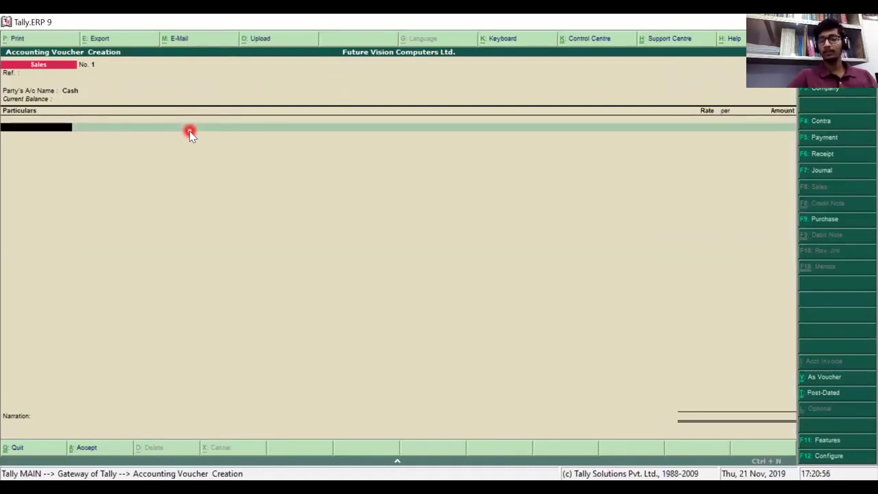
key(BackSpace)
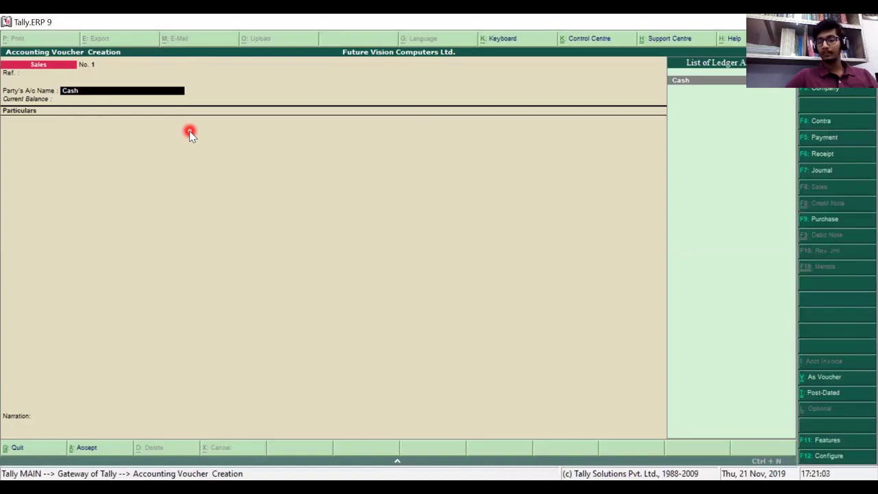
key(Return)
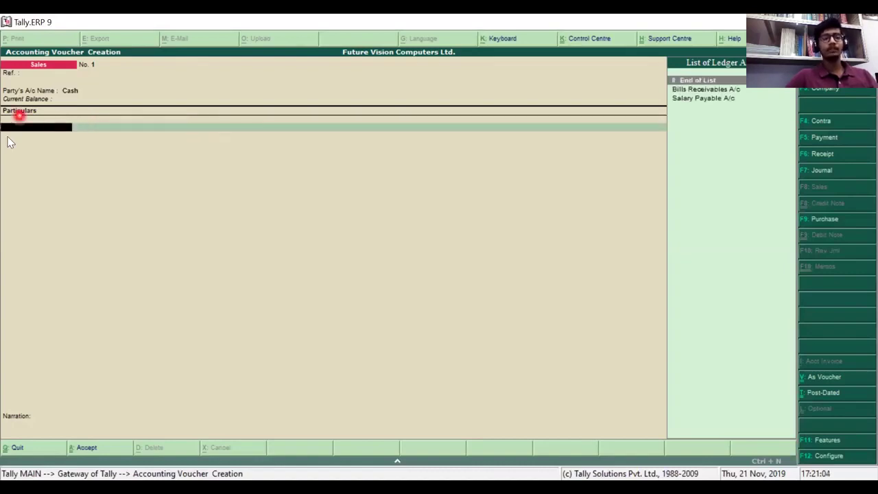
click(47, 140)
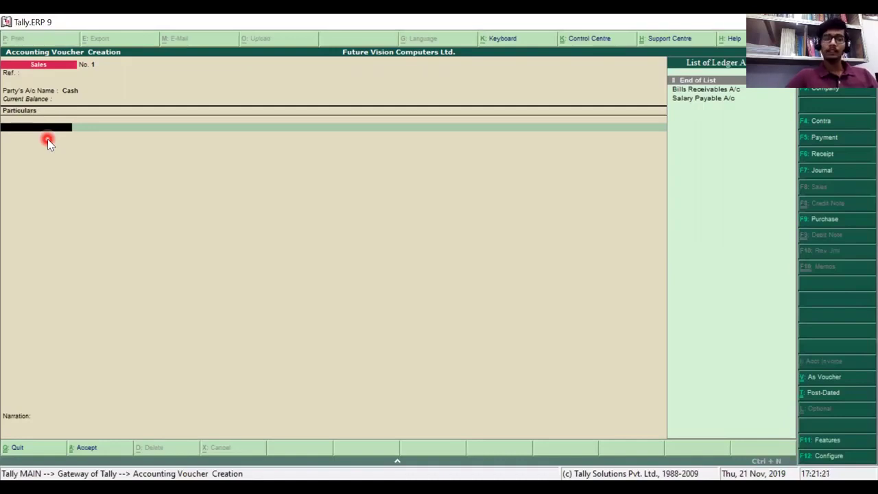
key(BackSpace)
key(BackSpace)
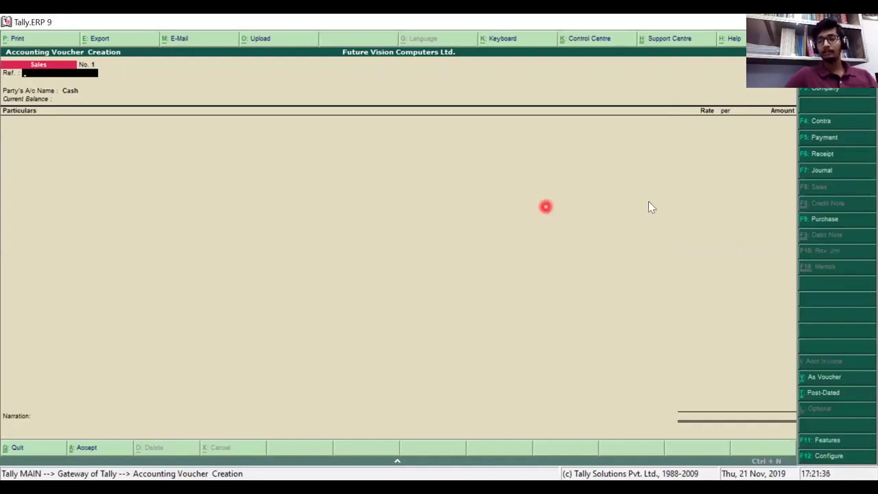
- Compare the Purchase and Sales voucher forms by switching between them, ending on Sales
click(834, 222)
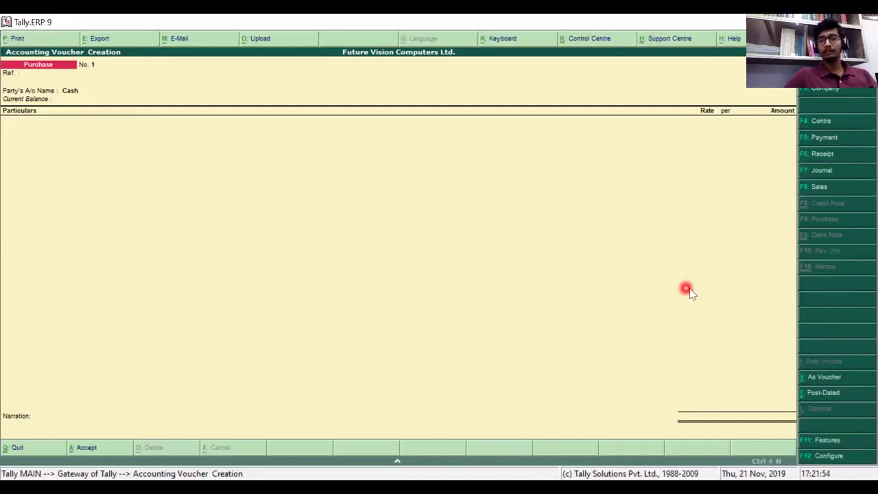
key(F8)
click(822, 221)
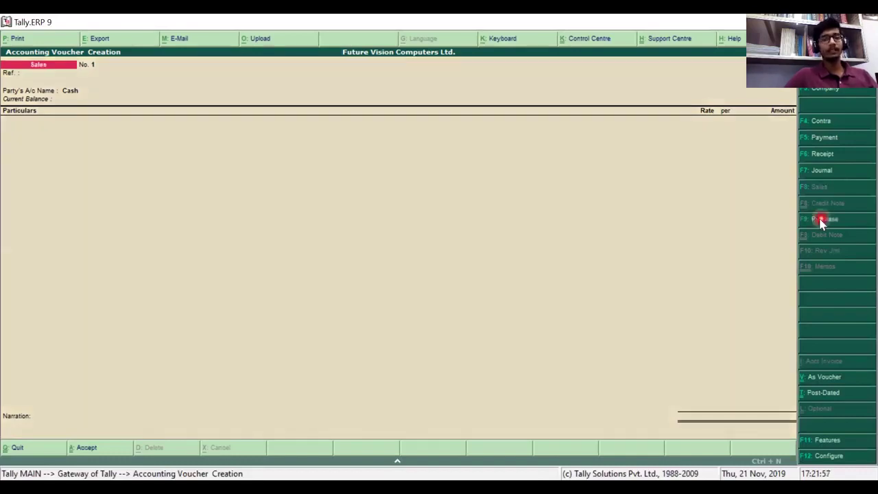
click(317, 185)
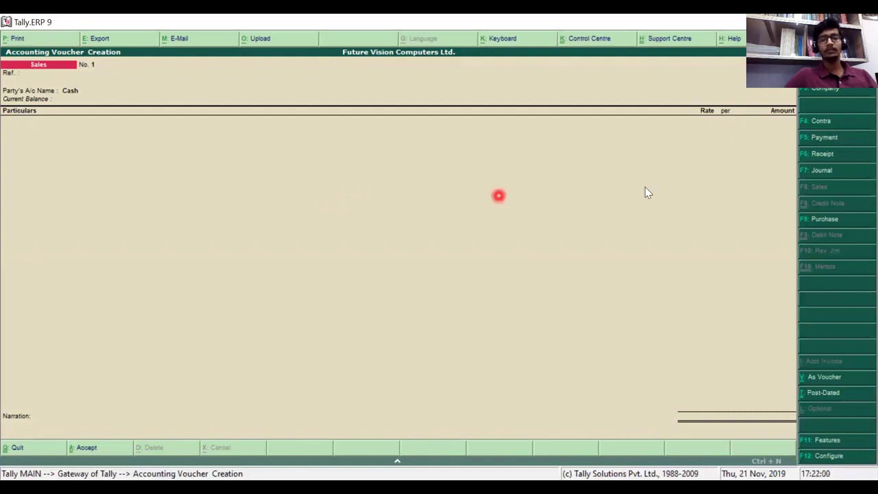
click(836, 220)
click(829, 191)
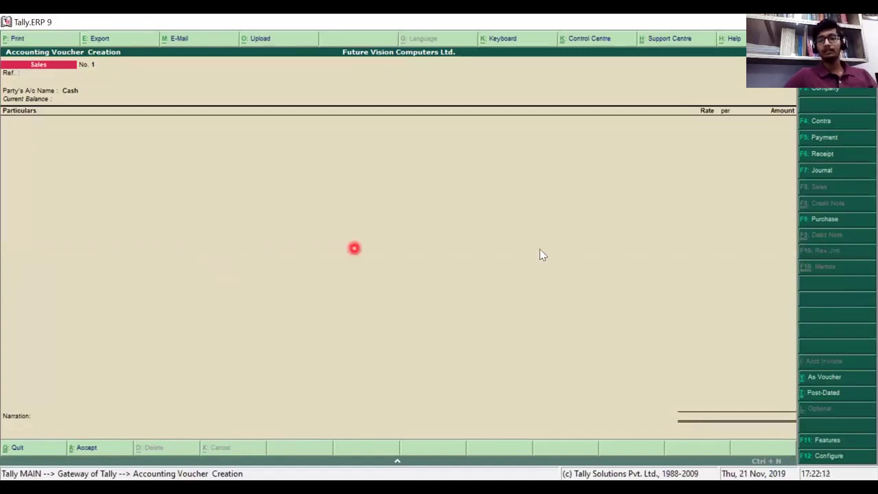
- Review the Payment, Sales, Contra and Receipt voucher types in turn, ending on the Journal voucher
click(828, 156)
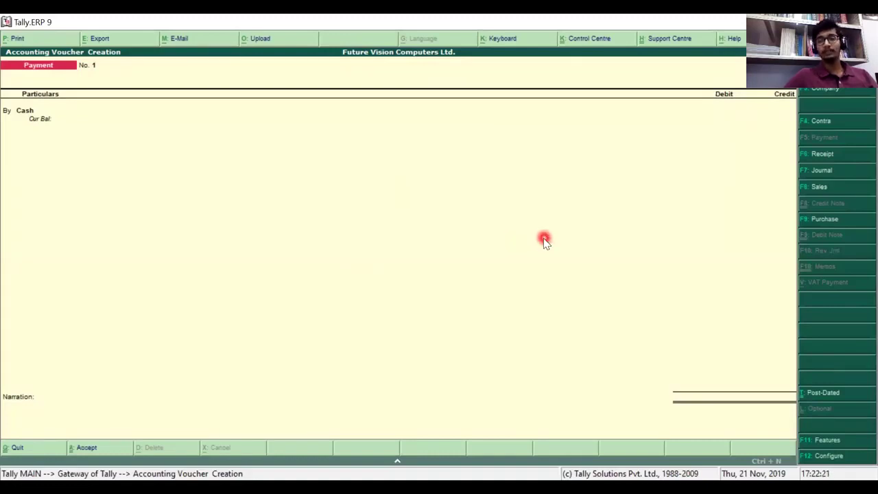
click(841, 188)
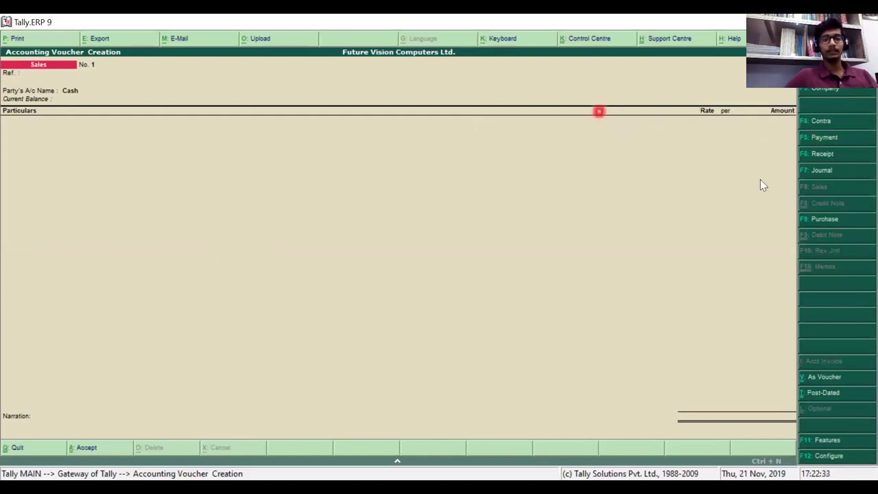
click(844, 122)
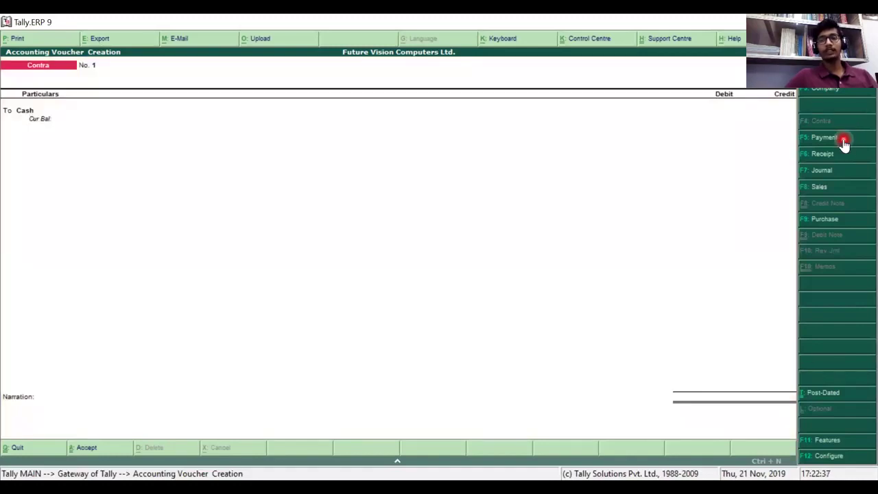
click(844, 138)
click(843, 160)
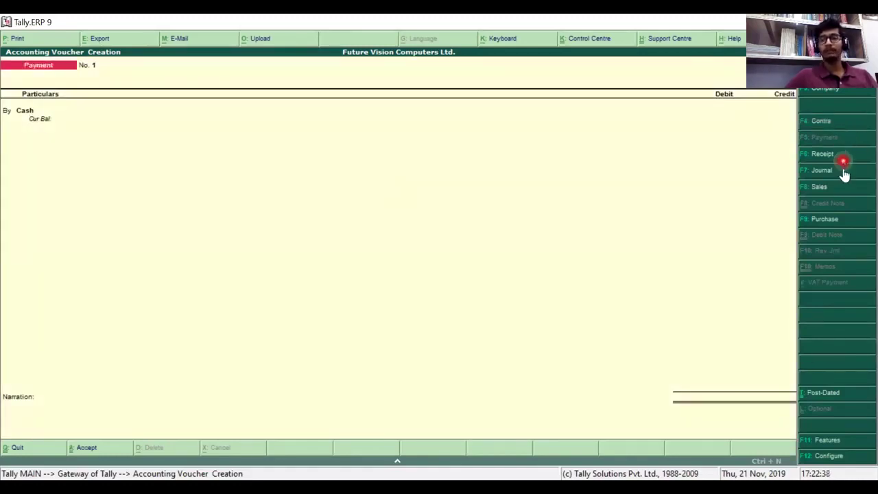
click(844, 173)
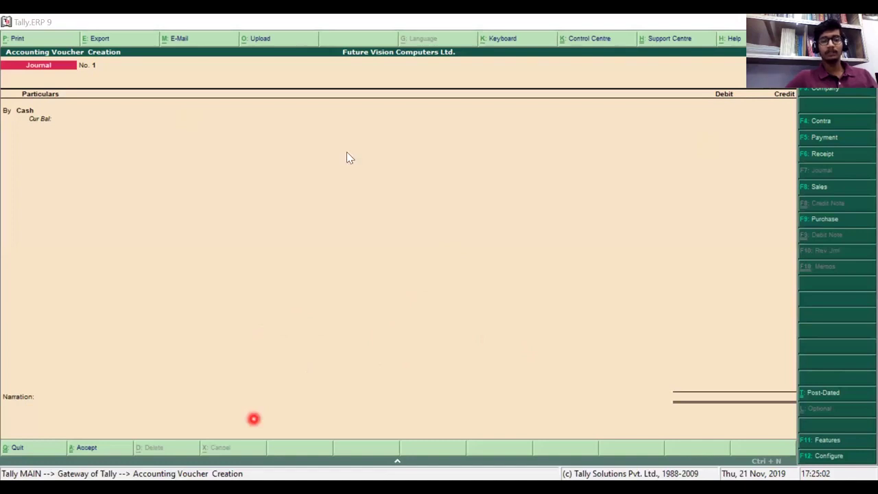
- Switch to the Receipt voucher and check the ledgers offered for its credit entry
click(226, 151)
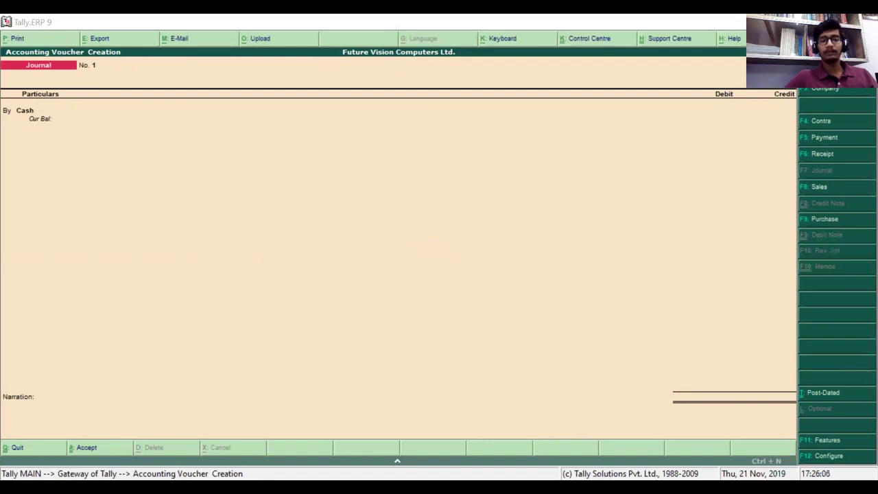
click(450, 130)
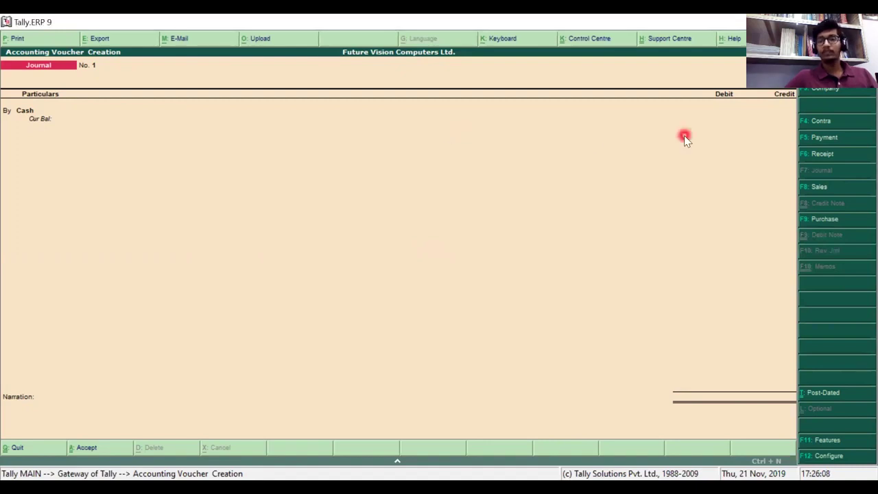
click(824, 157)
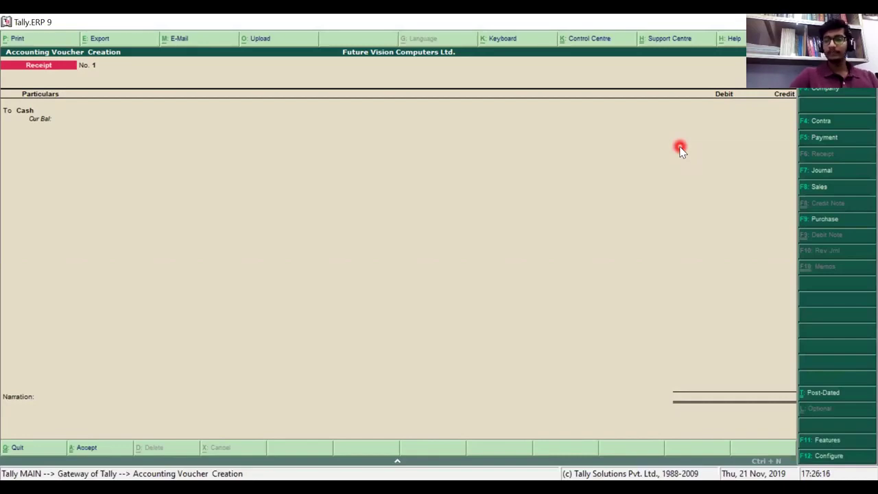
key(Return)
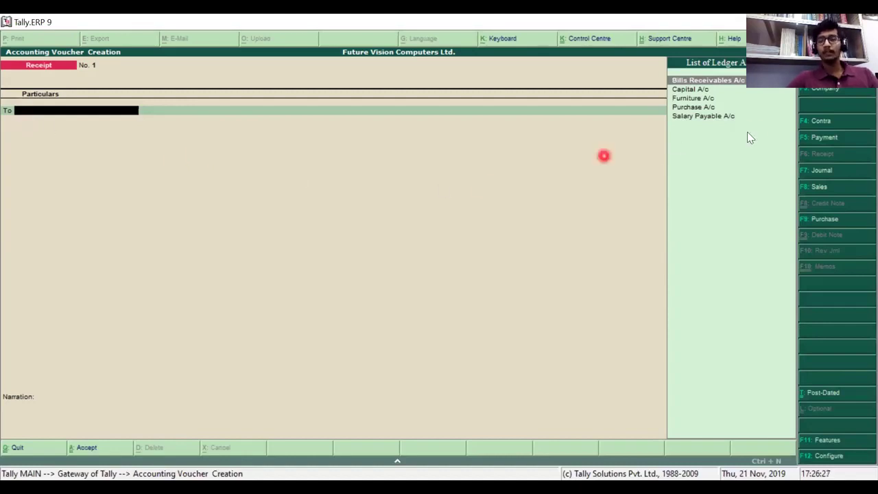
- Compare the Contra, Payment, Receipt and Journal voucher forms by switching between them, ending on Contra
click(811, 124)
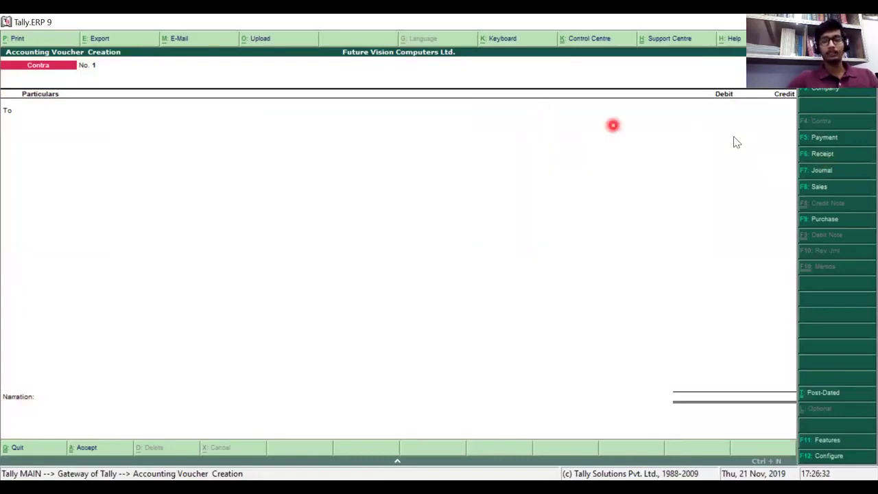
click(838, 138)
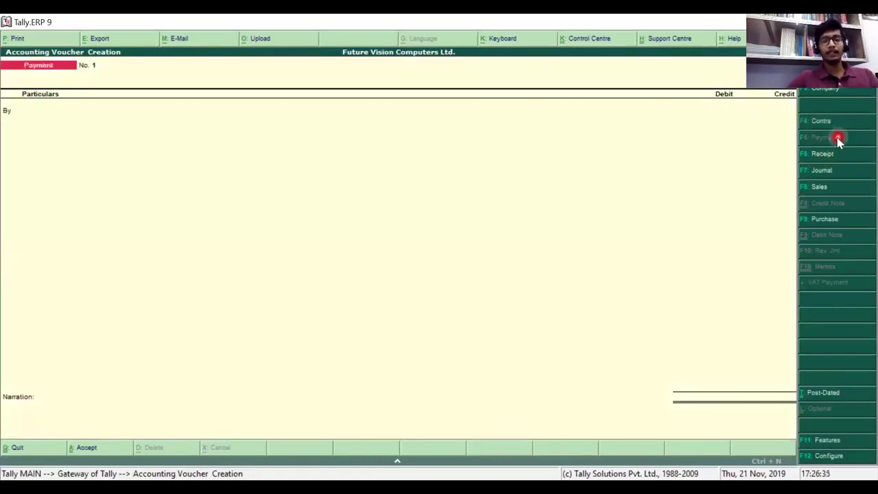
click(823, 124)
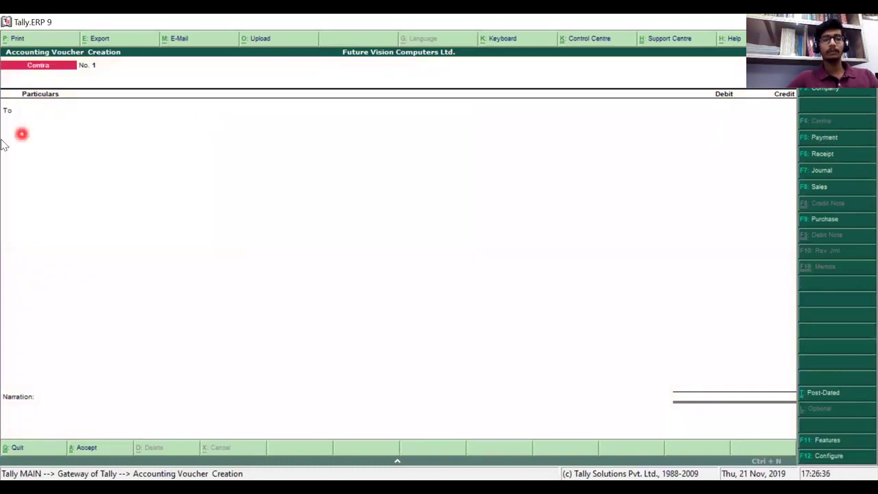
click(831, 138)
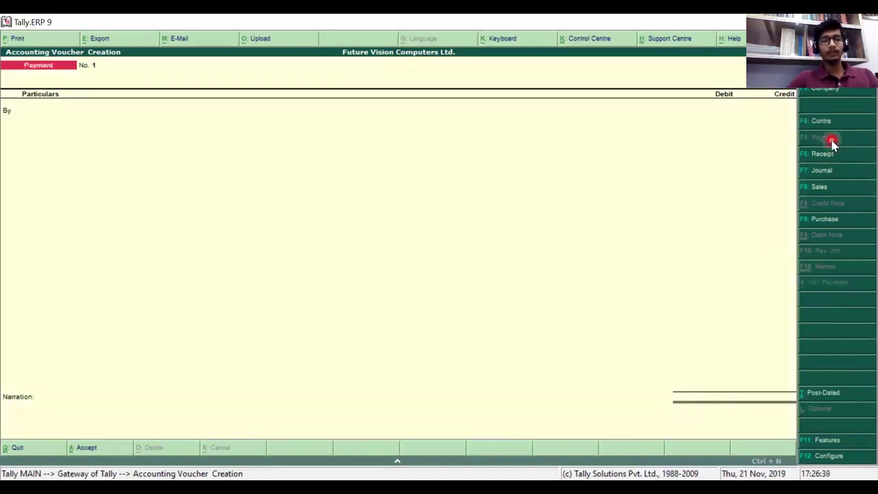
click(843, 157)
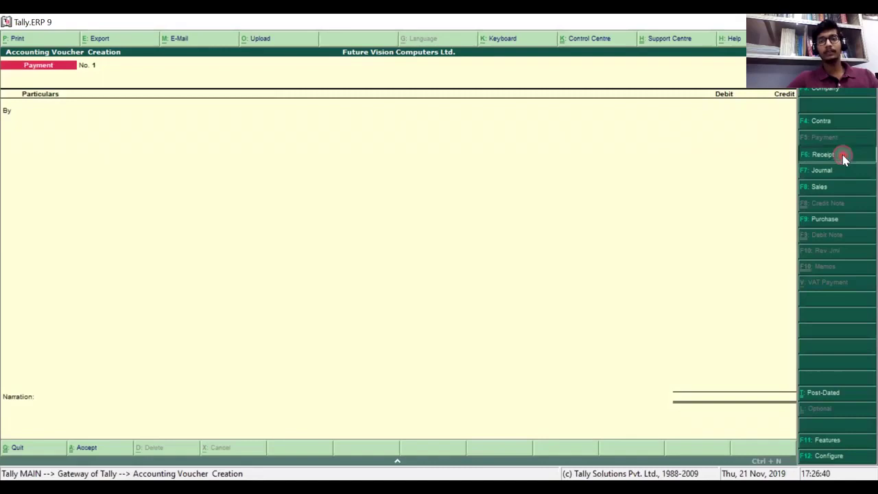
click(826, 177)
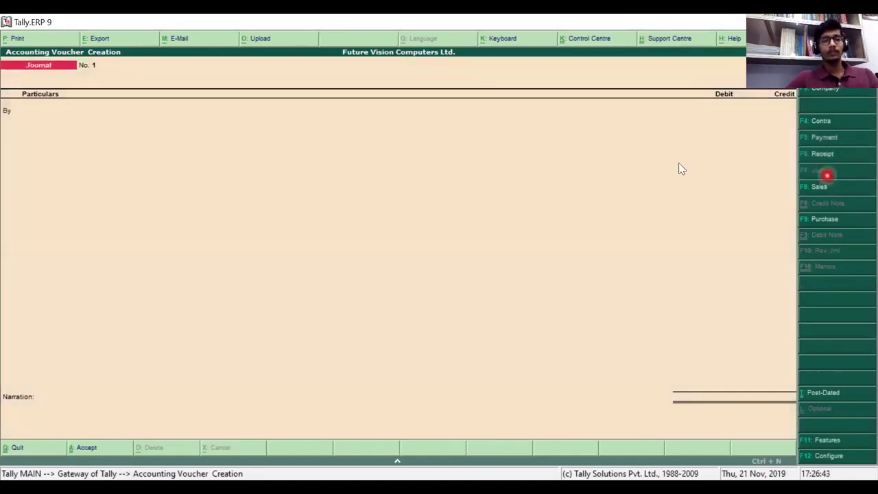
click(829, 126)
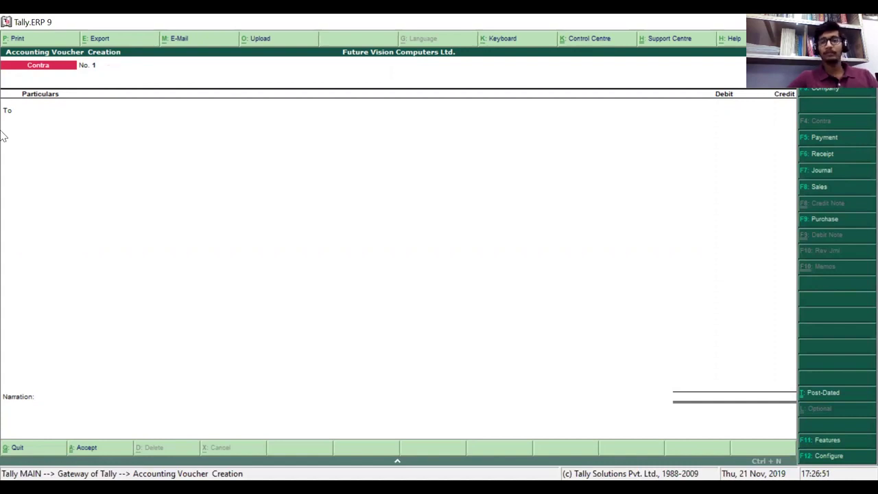
- Open a Receipt voucher and credit Capital A/c with 195000 on its first line
click(836, 155)
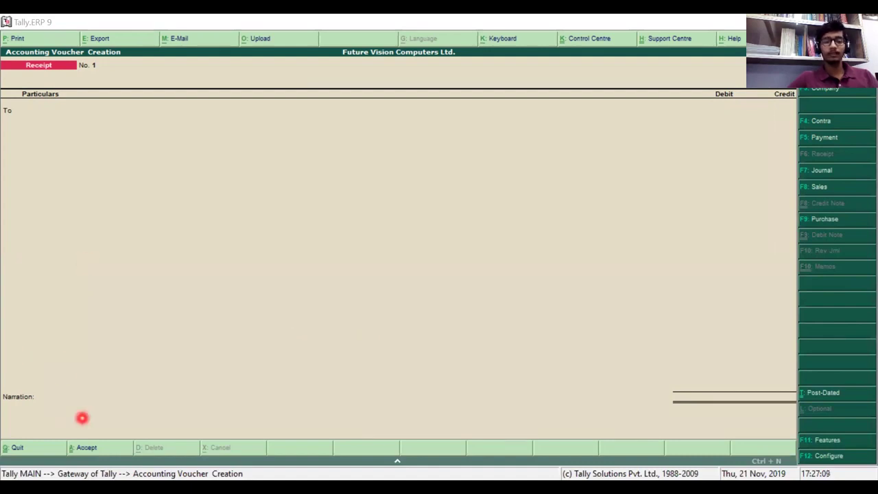
click(250, 150)
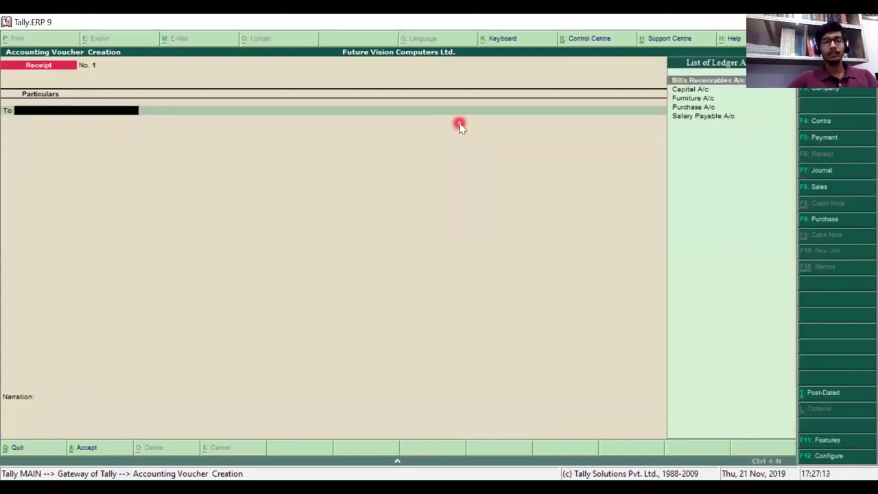
key(Down)
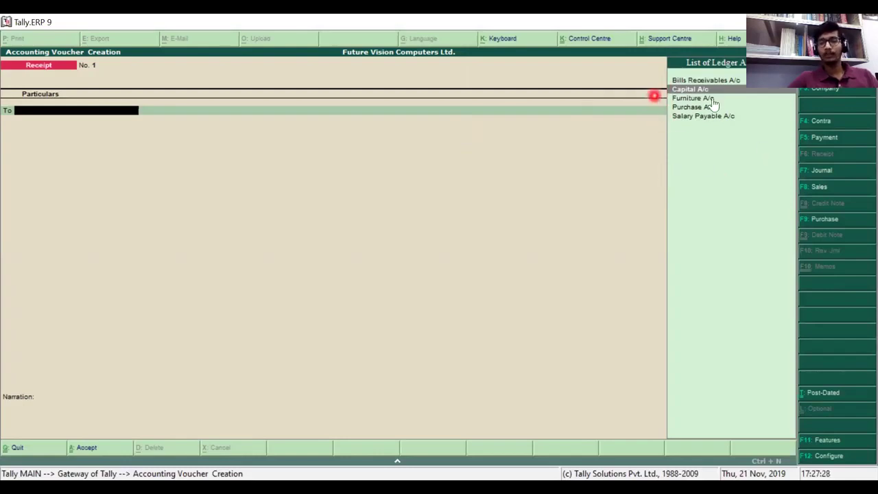
key(Return)
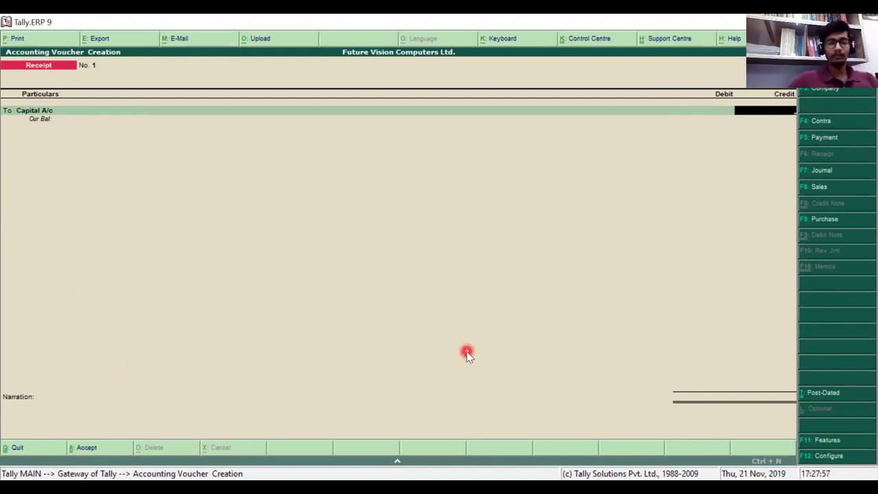
text(95)
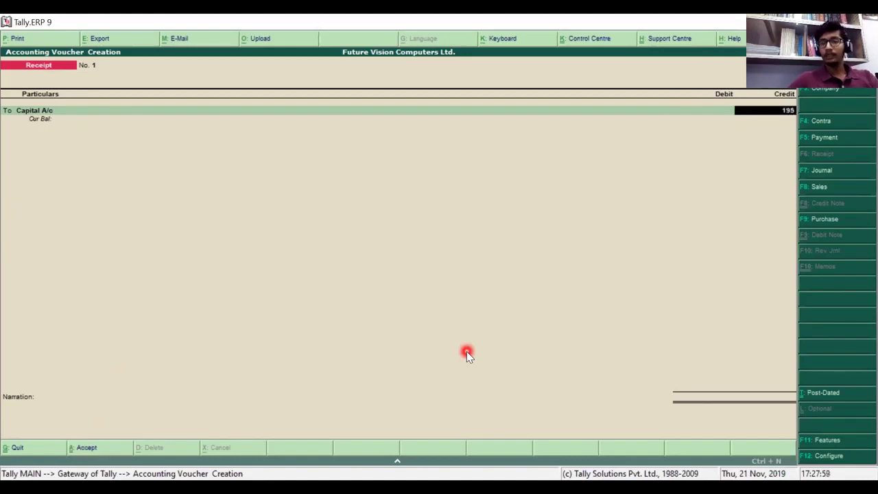
text(000)
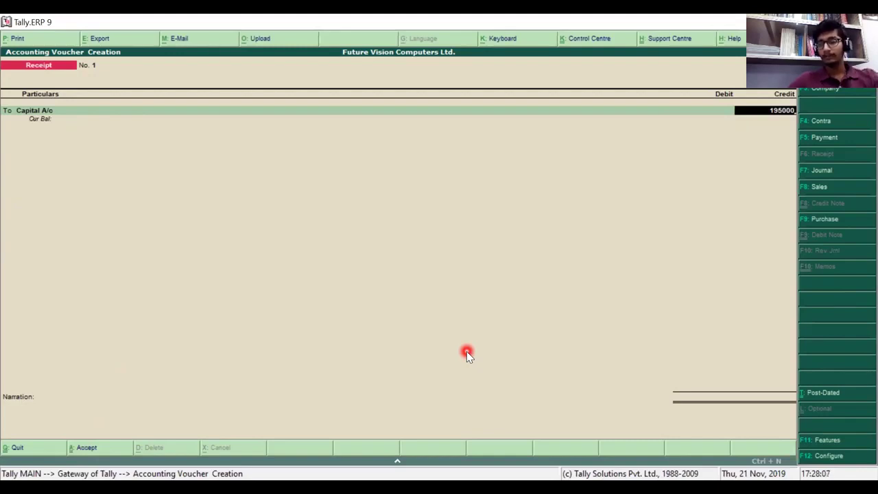
key(Return)
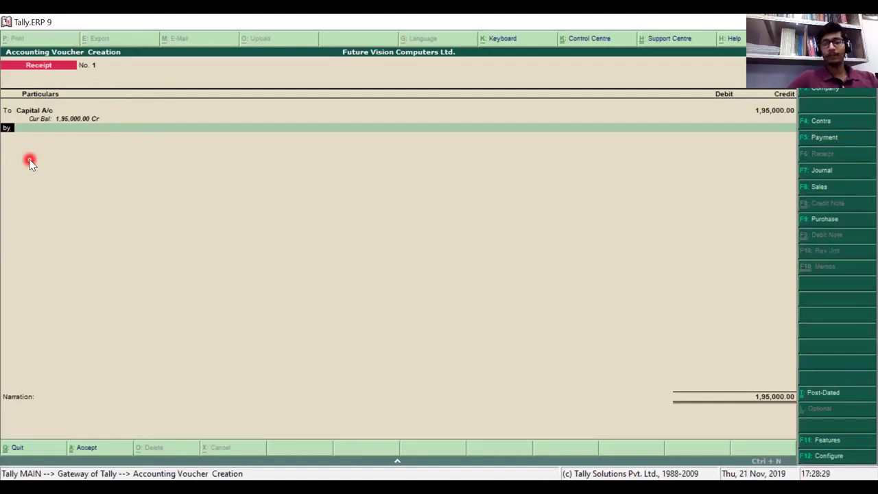
- Add a debit line to the Receipt voucher for the Cash ledger with an amount of 100000
key(Return)
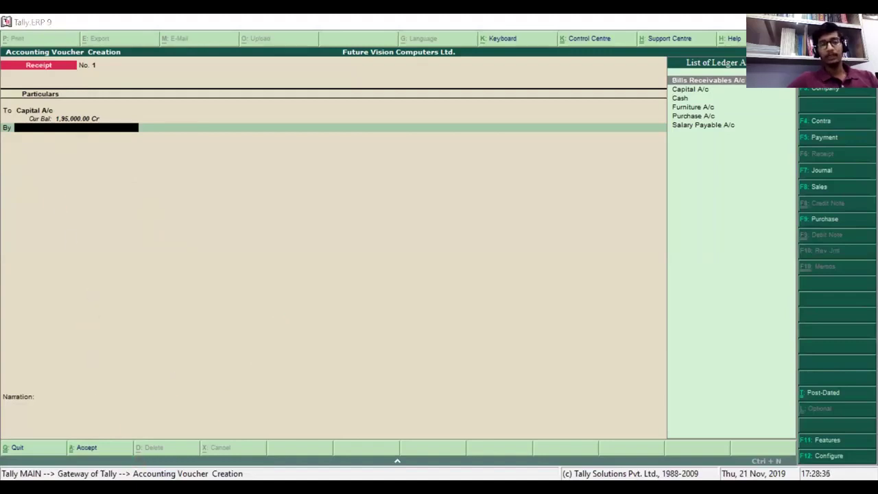
click(121, 468)
click(594, 142)
key(Down)
key(Down)
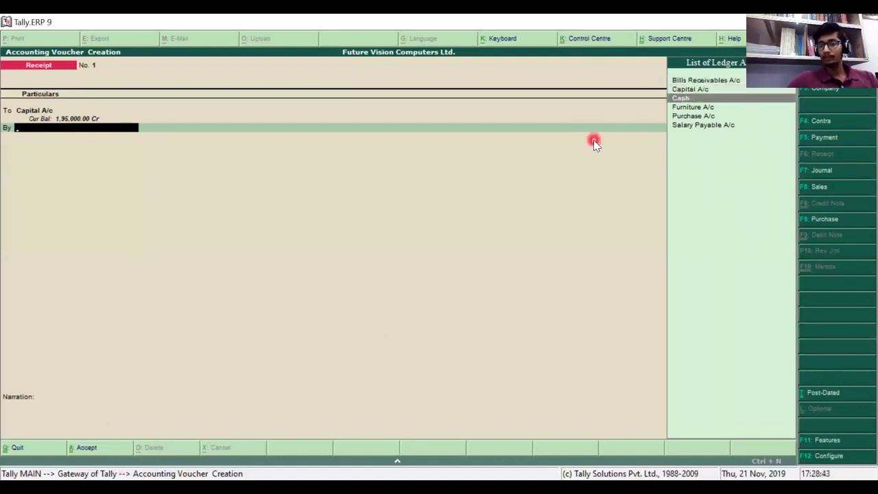
key(Return)
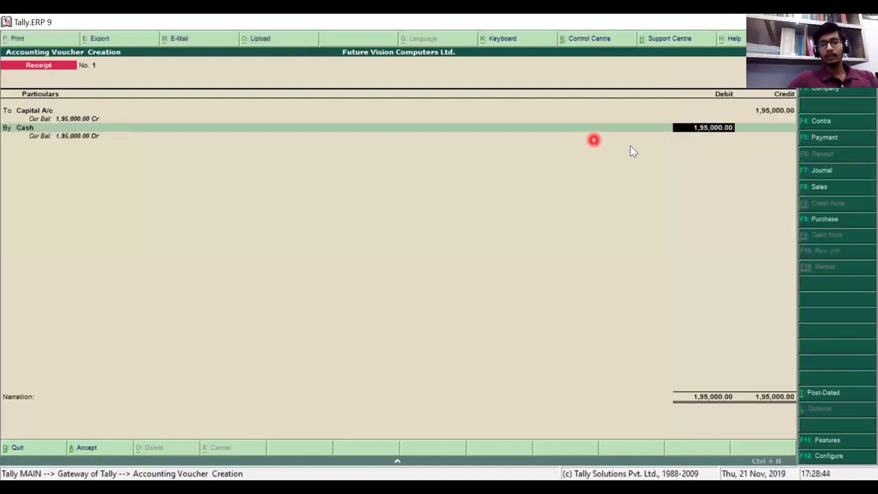
click(578, 151)
click(724, 115)
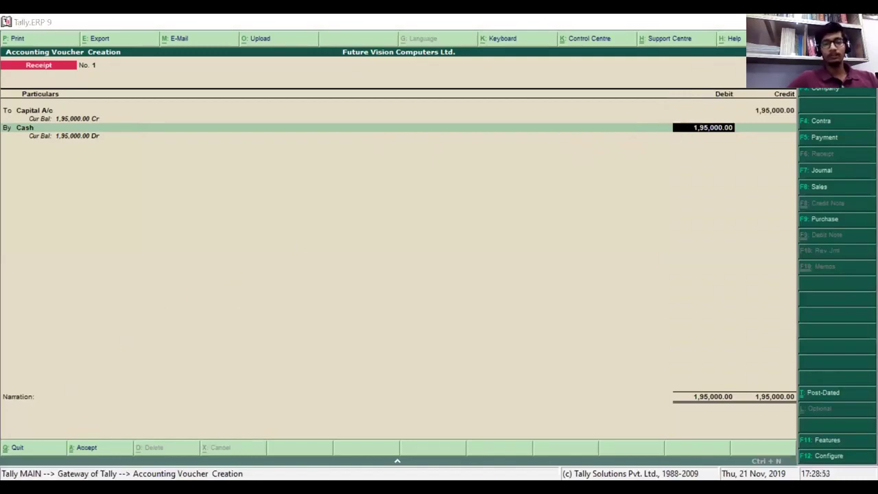
click(323, 236)
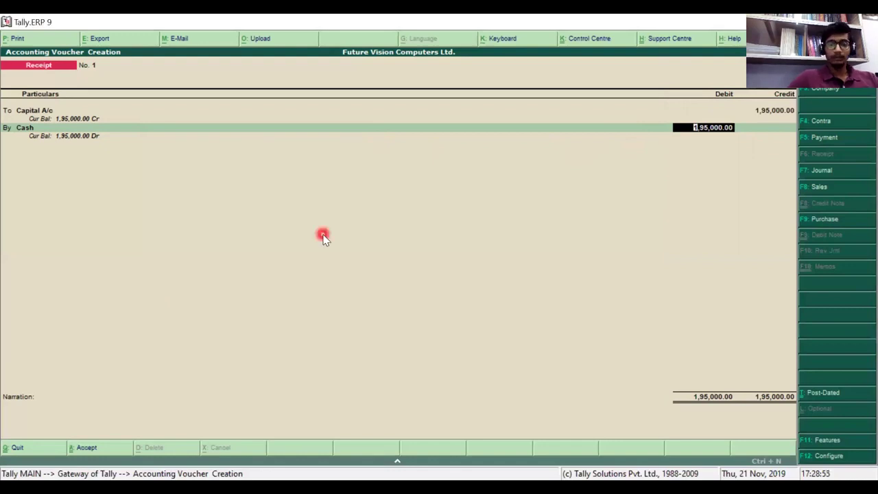
text(100000)
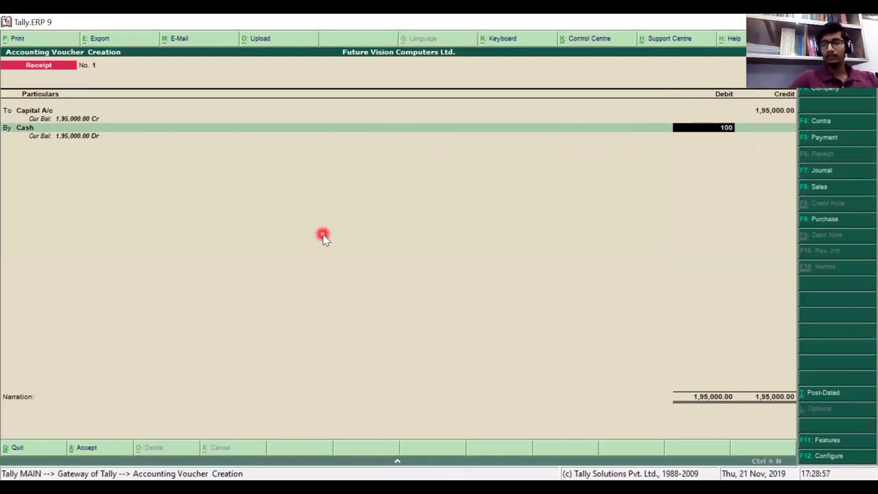
key(Return)
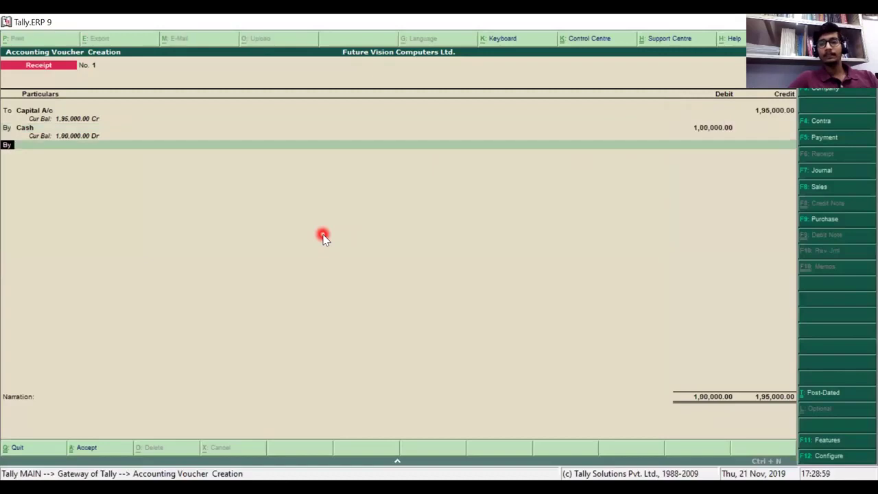
- Add a second debit line for Furniture A/c with an amount of 20000
key(Return)
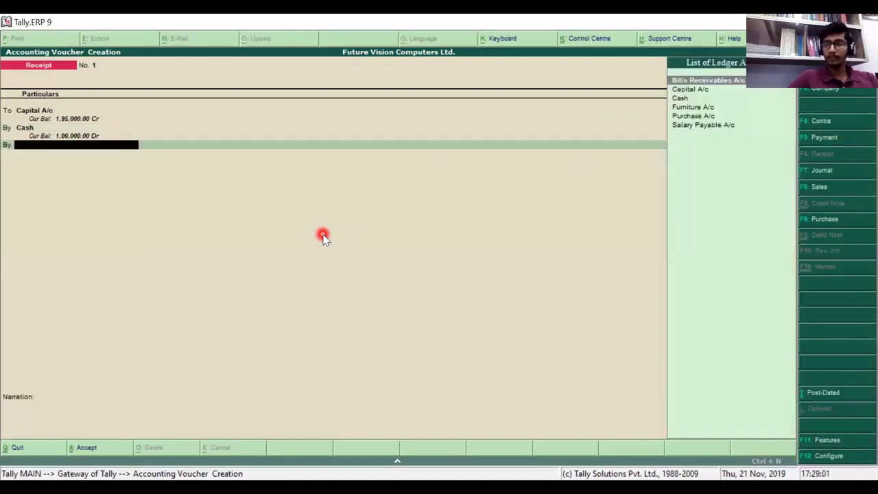
key(Down)
key(Down)
key(Down)
key(Return)
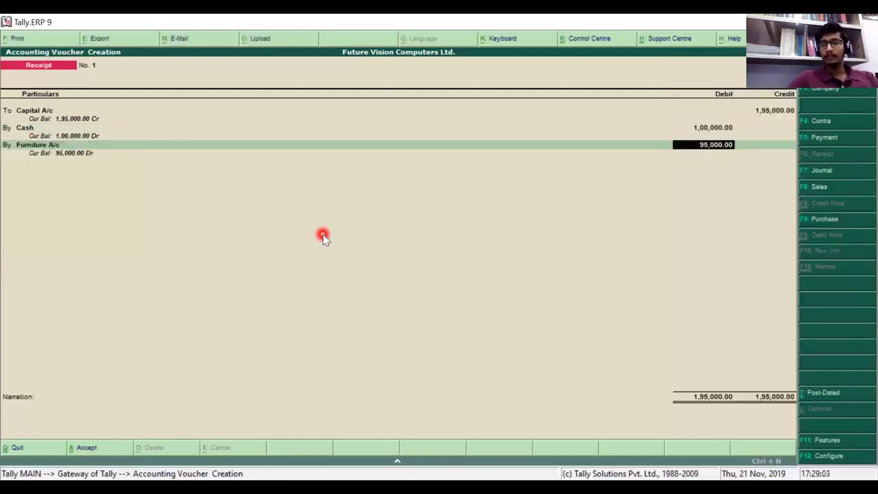
click(65, 488)
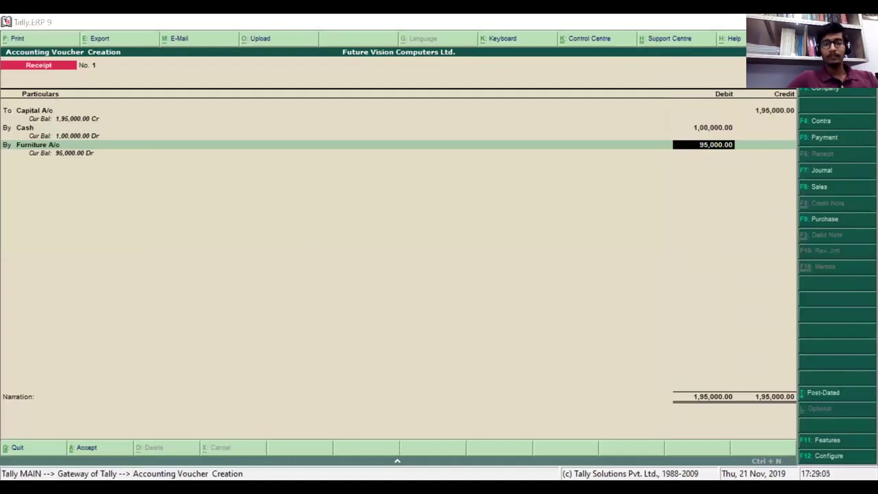
key(alt+Tab)
text(20000)
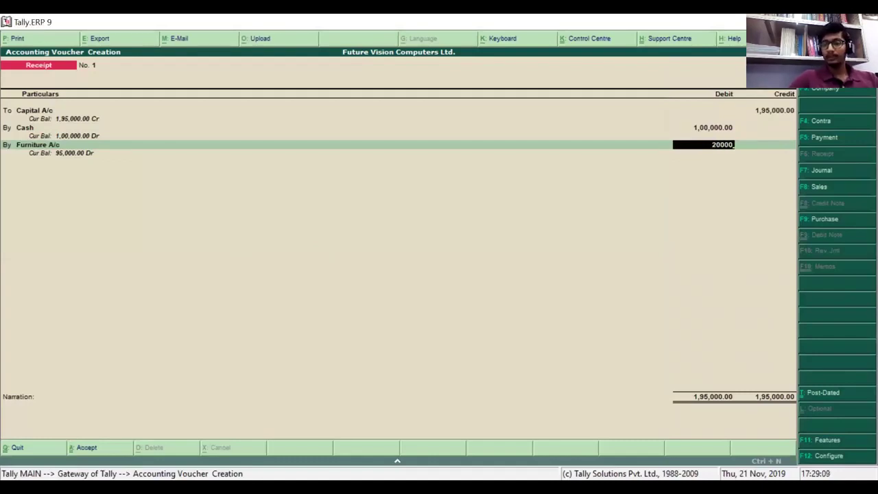
key(Return)
- Create a ledger named Building A/c under Current Assets for the Receipt voucher's third debit line
key(Return)
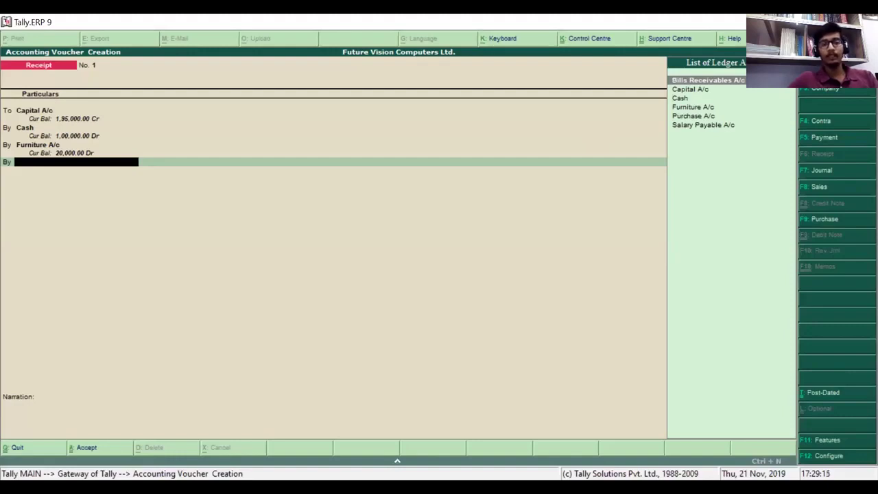
click(180, 203)
click(62, 208)
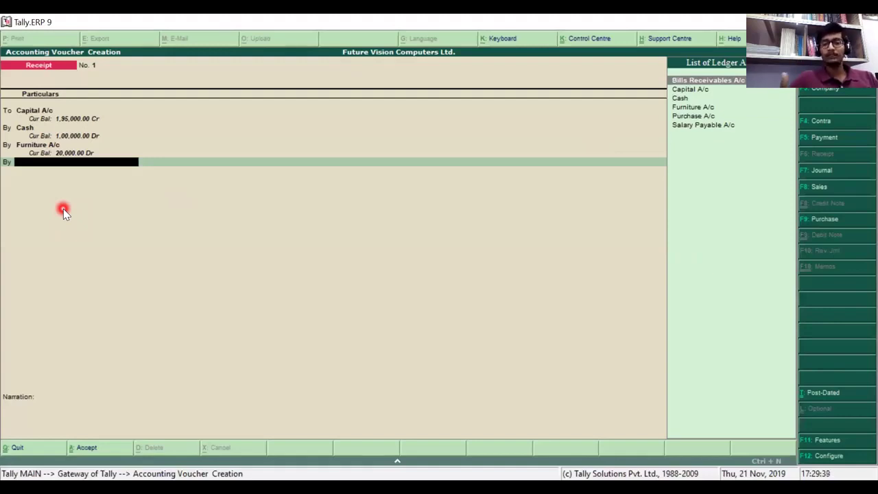
key(alt+c)
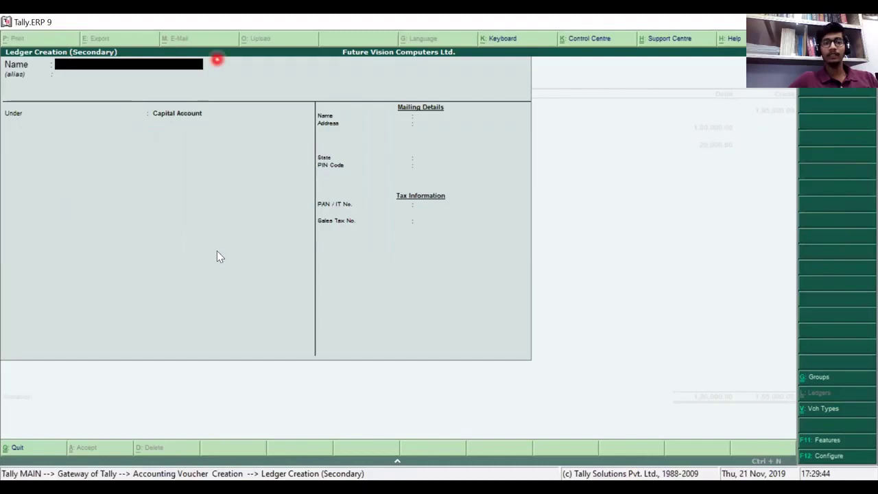
click(47, 78)
click(71, 163)
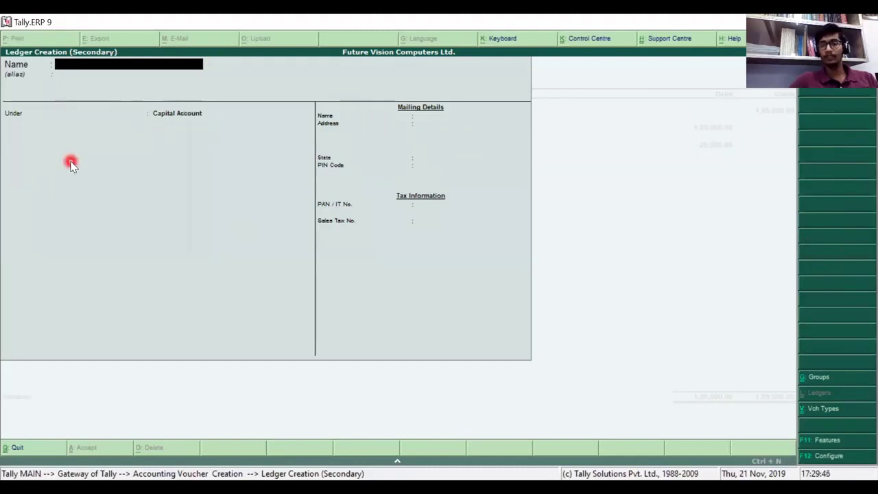
text(Building)
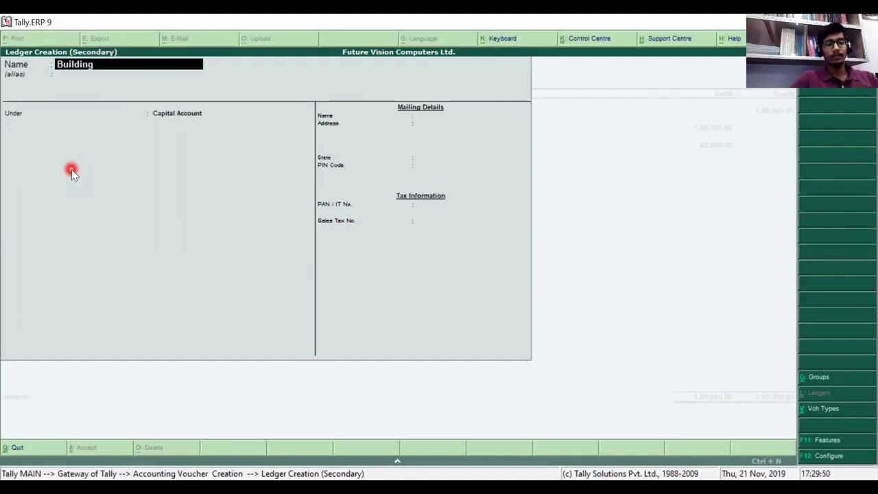
text( a/c)
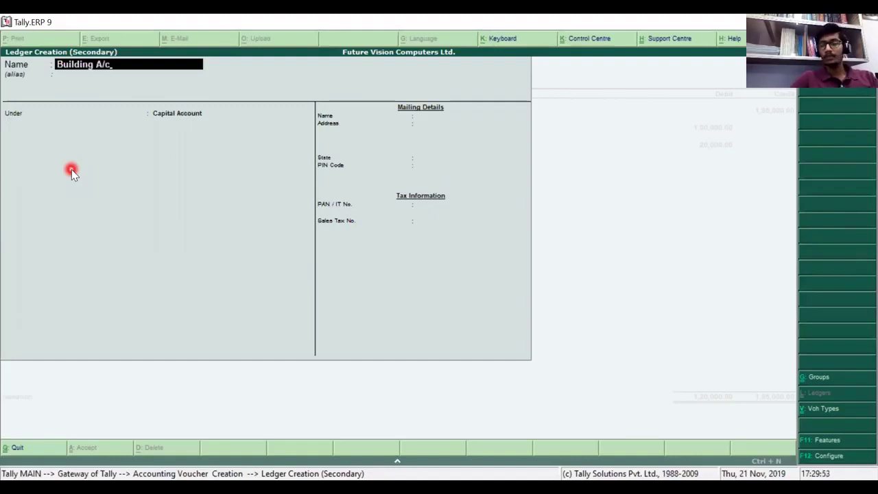
key(Return)
key(Return)
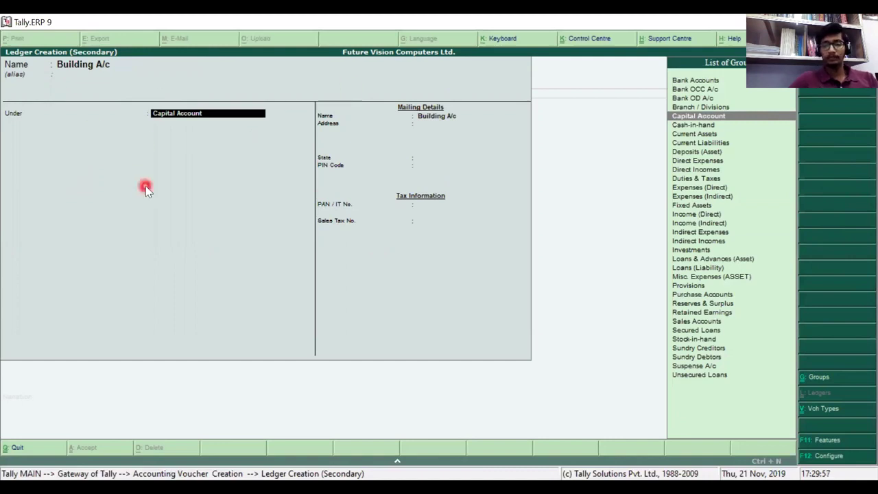
text(Cu)
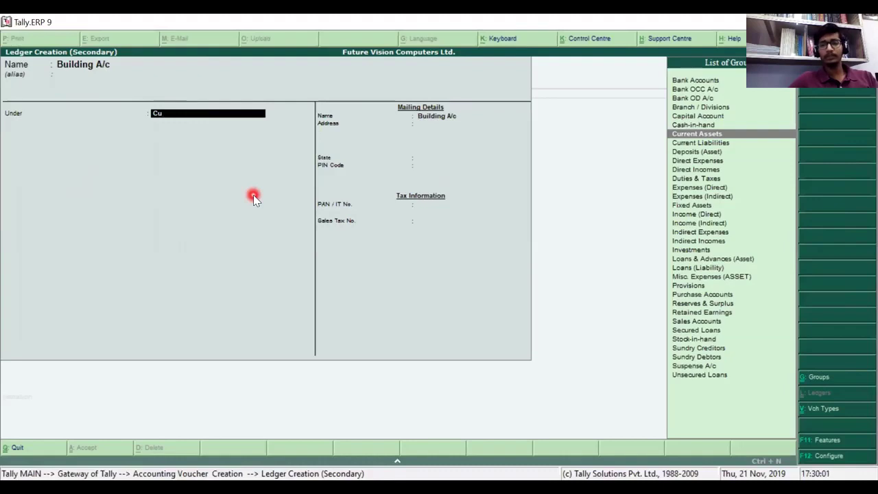
key(Return)
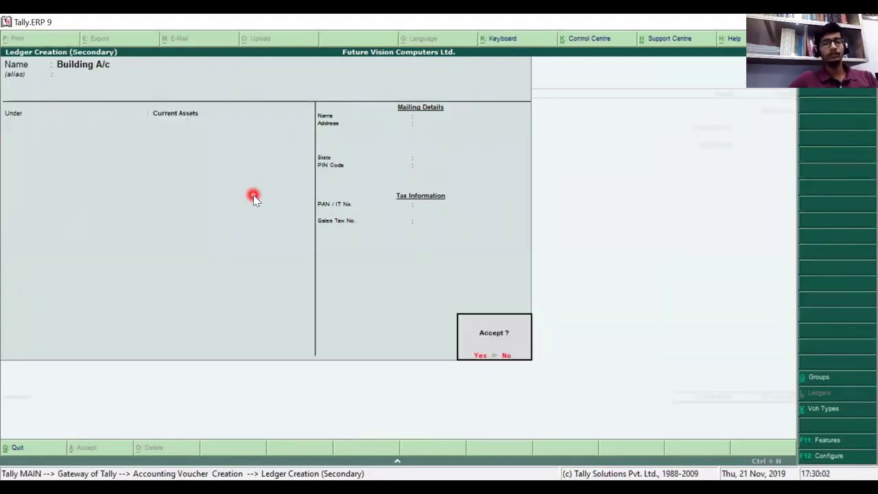
key(Return)
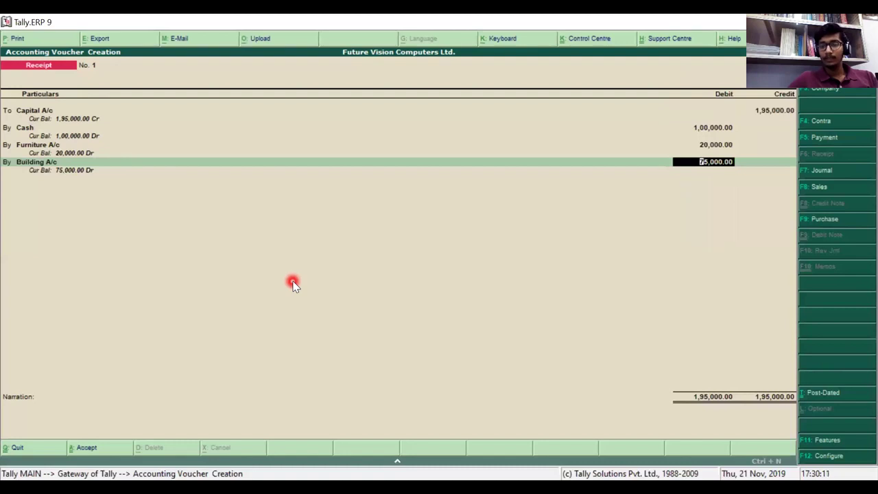
- Debit Building A/c with 75,000 and try to save the Receipt voucher without a narration
key(Return)
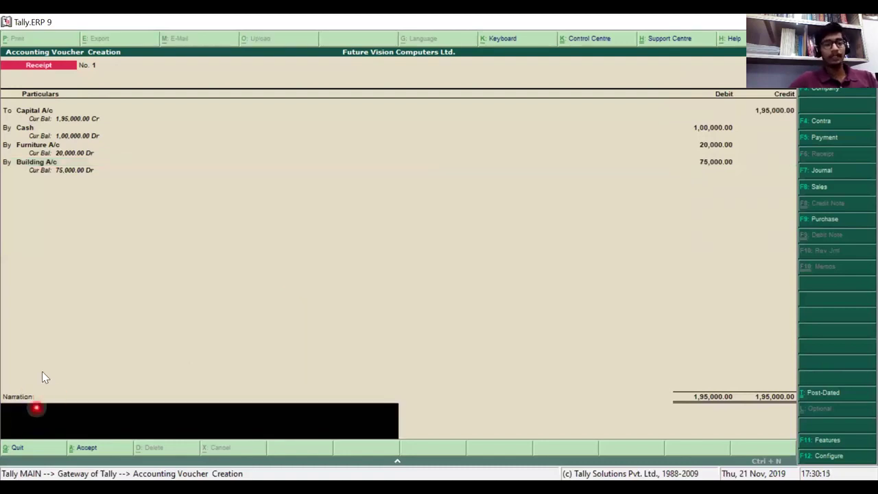
drag(3, 425, 55, 357)
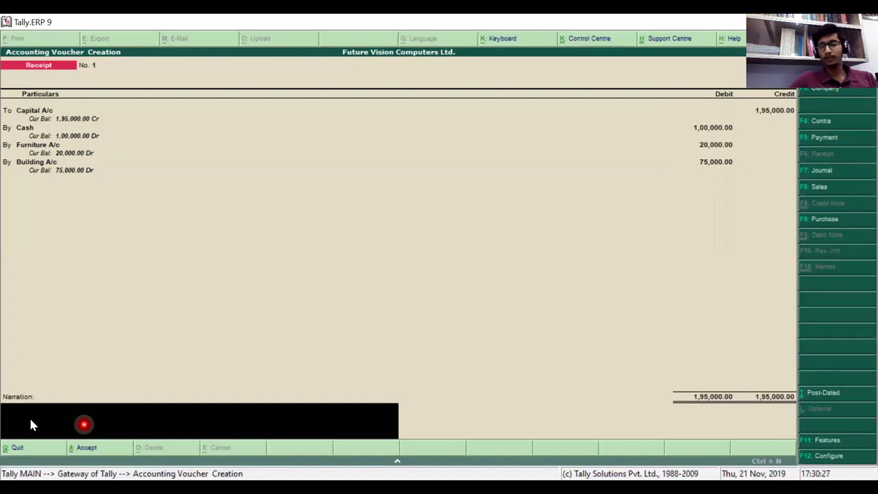
key(Return)
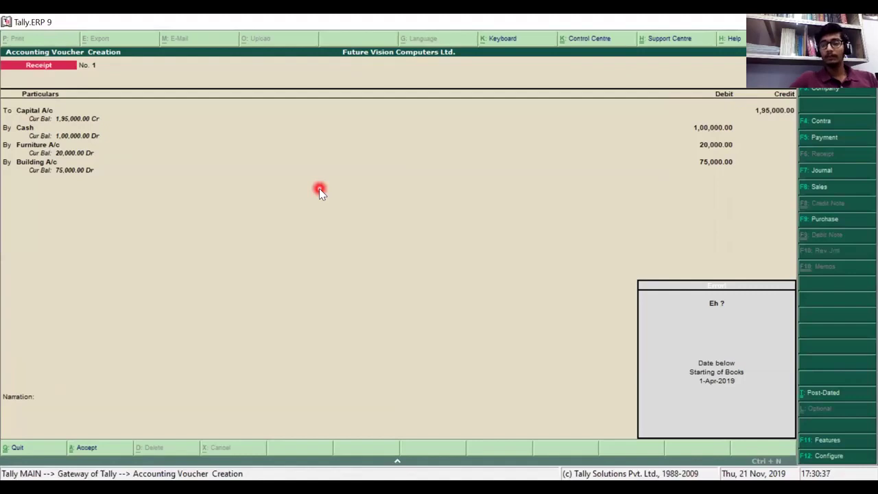
key(Escape)
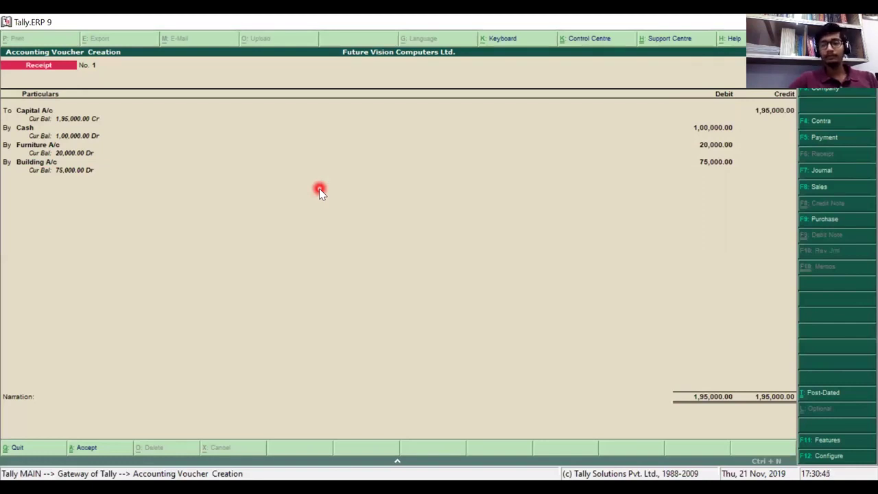
- Go back through the Receipt voucher's credit and debit lines, keeping every ledger and amount as entered
key(Return)
key(Return)
key(Return)
key(Return)
key(Return)
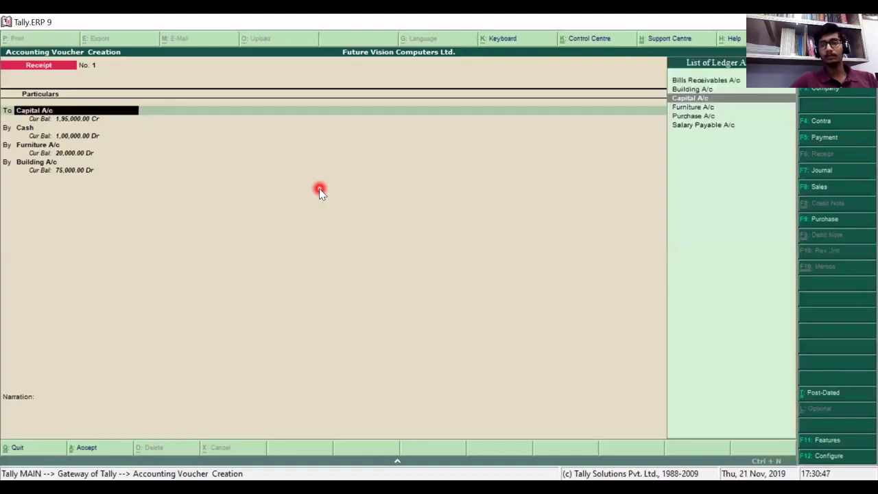
key(Return)
key(Return)
key(Return)
key(Return)
key(Return)
key(Return)
key(Return)
key(Return)
key(Return)
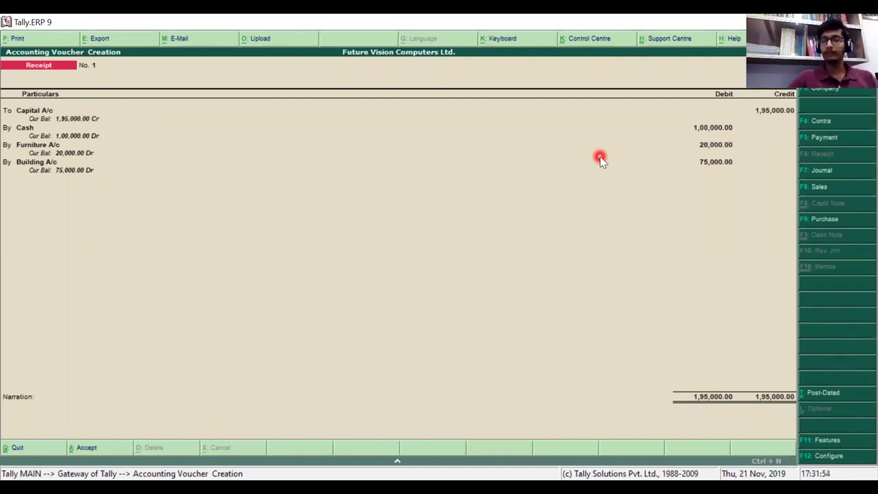
- Reconfirm the Receipt voucher's lines, leave the narration blank and save the voucher
key(Return)
key(Down)
key(Down)
key(Down)
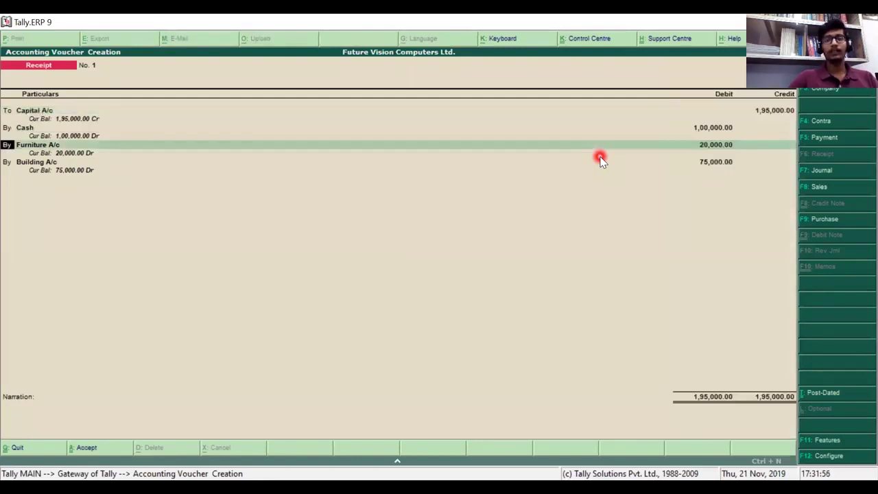
key(Return)
key(Return)
key(Return)
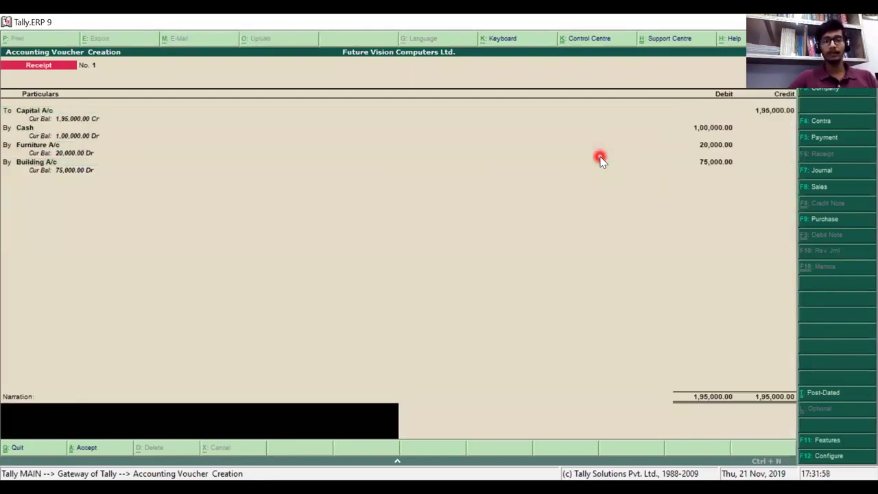
key(Return)
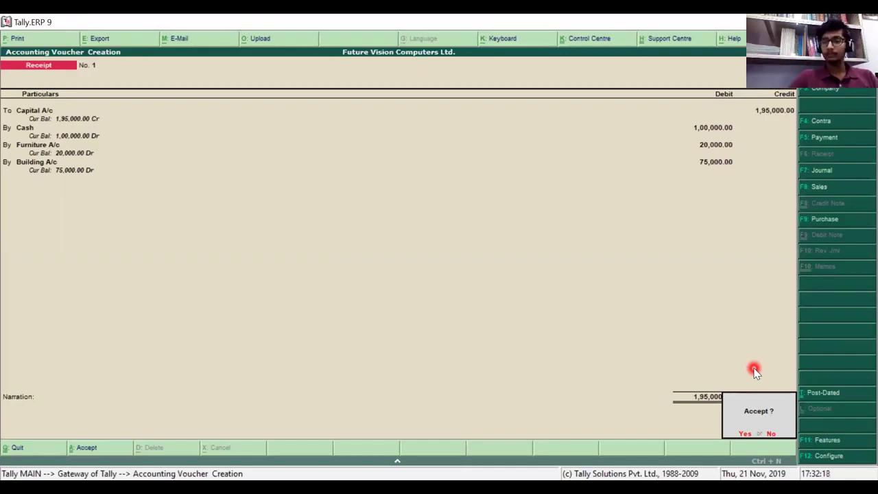
key(Escape)
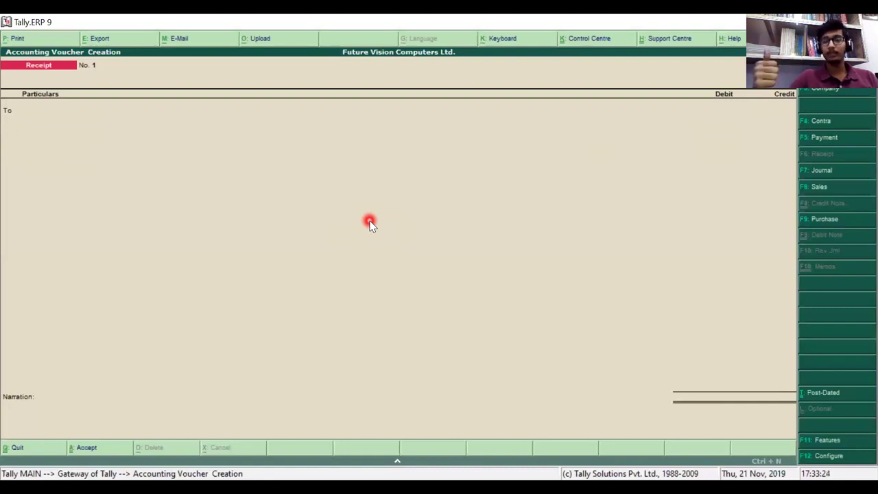
key(Return)
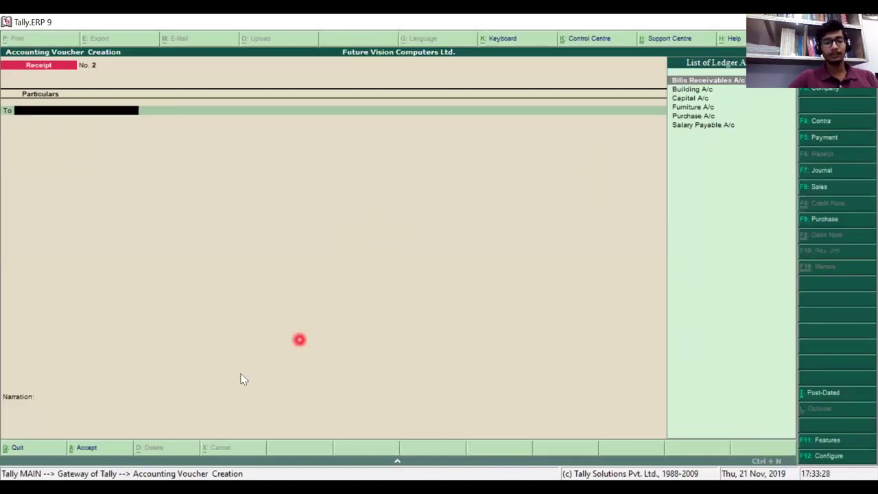
- Open a Payment voucher and start a new ledger named Salary A/c for its first debit line
key(alt+Tab)
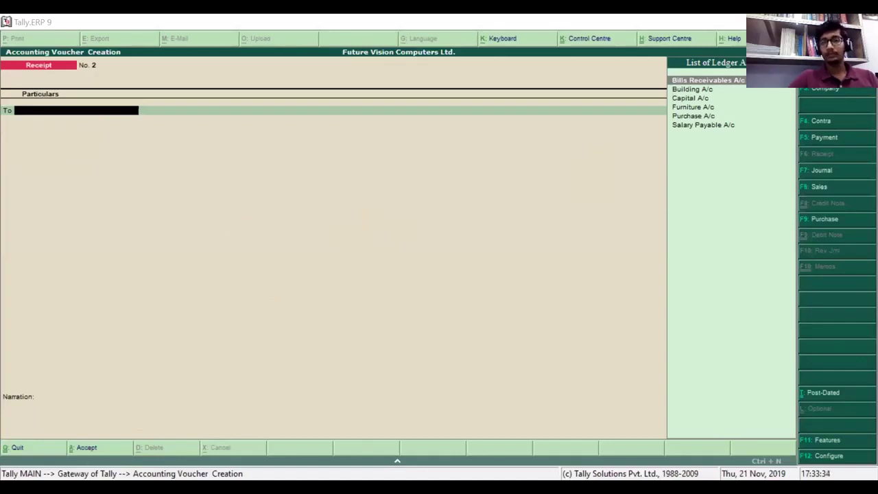
click(853, 138)
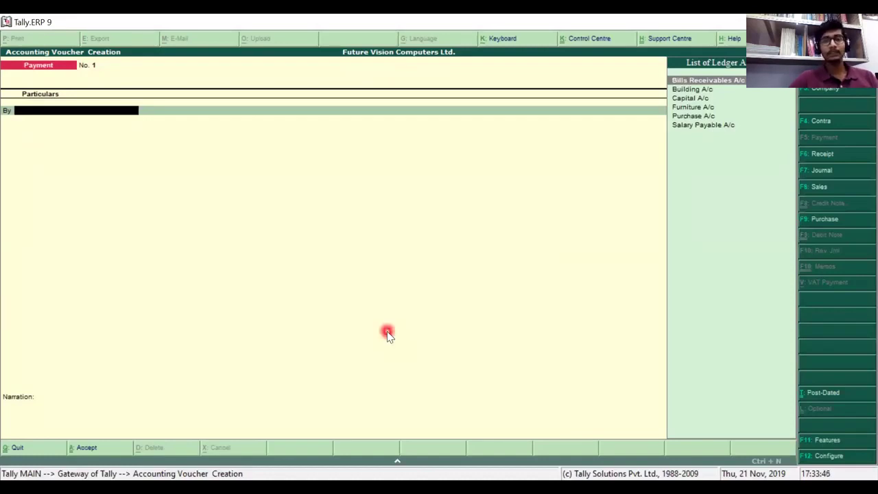
key(alt+c)
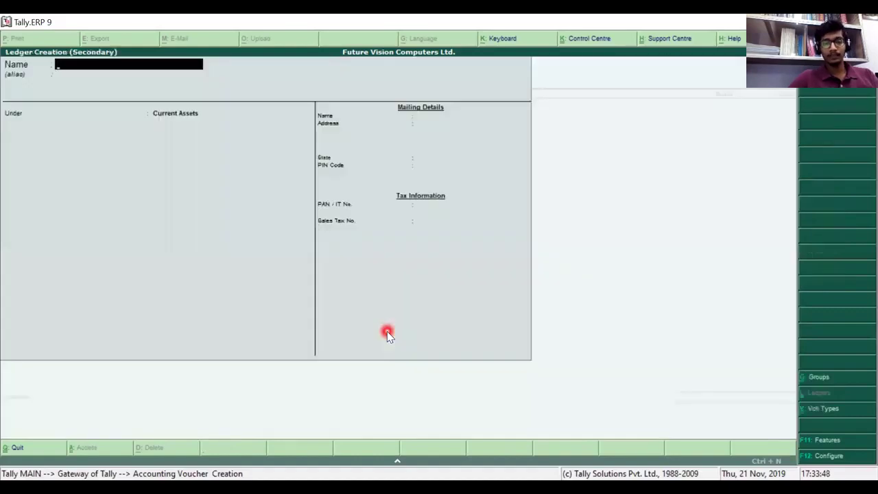
text(Salary)
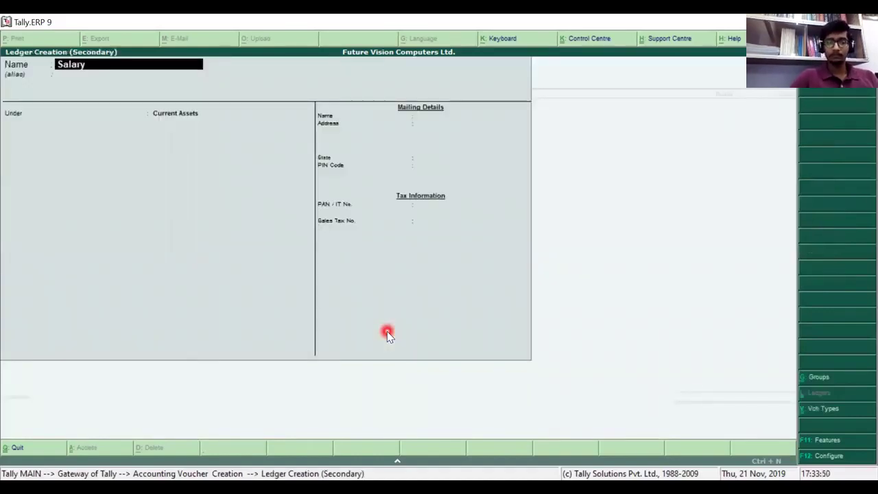
text( a/c)
key(Return)
key(Return)
- Place the Salary A/c ledger under Indirect Expenses and save it
text(Ind)
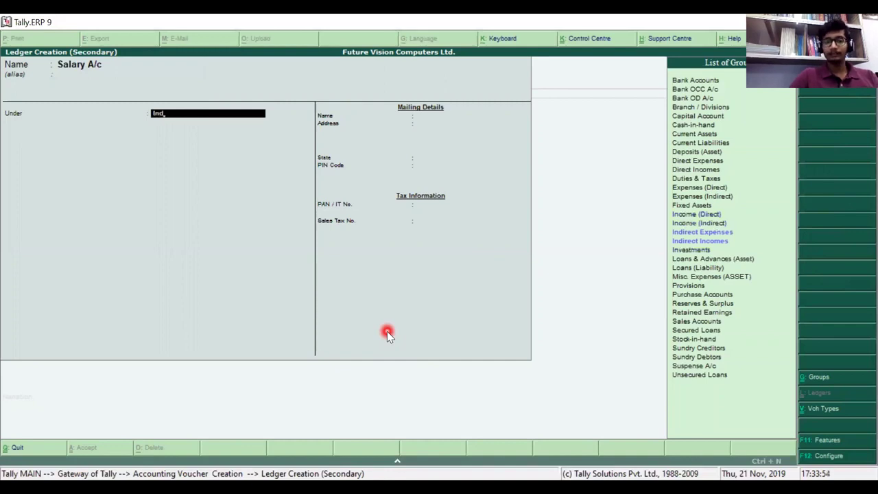
text(ire)
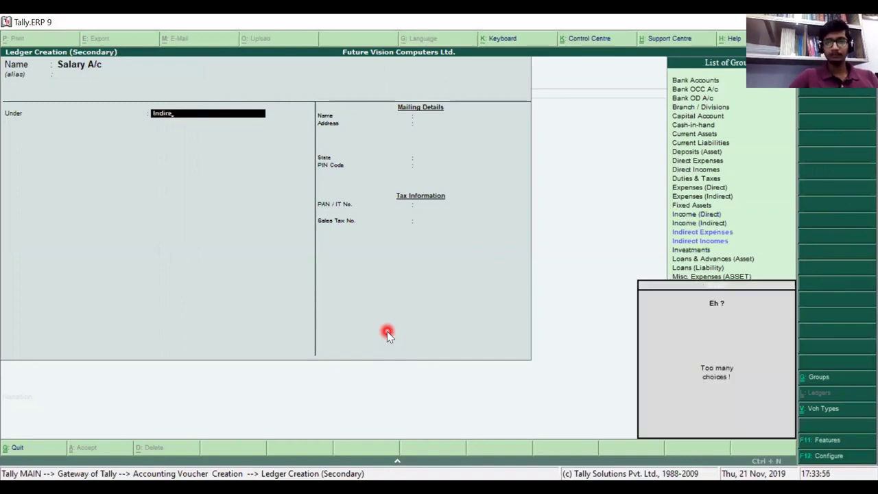
key(Down)
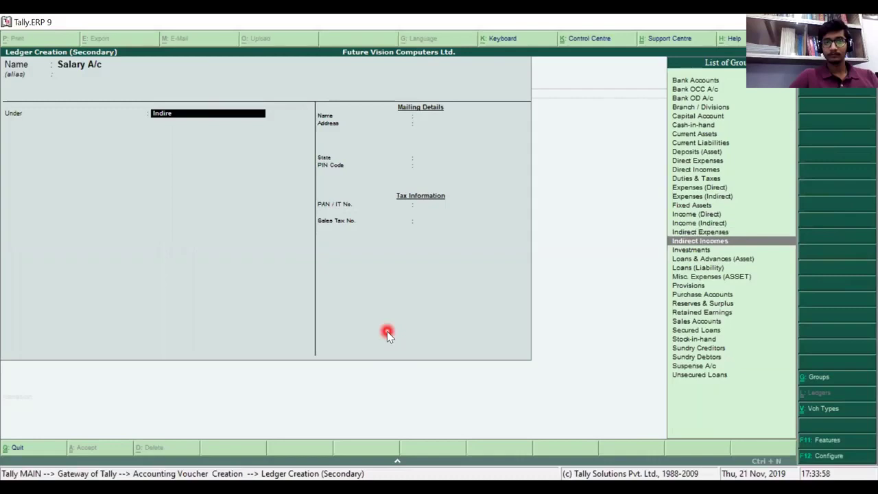
key(Return)
key(Escape)
key(Up)
key(Return)
key(Return)
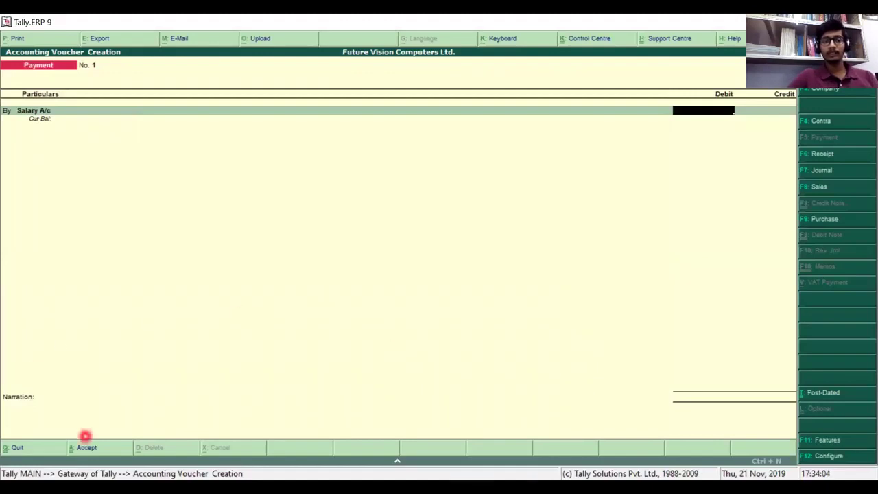
- Debit Salary A/c with 10000 in the Payment voucher
key(alt+Tab)
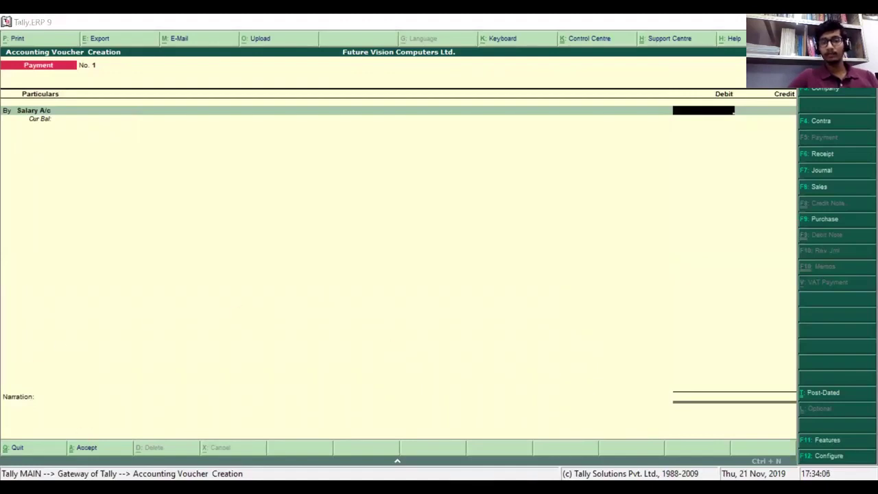
click(88, 293)
text(10000)
key(Return)
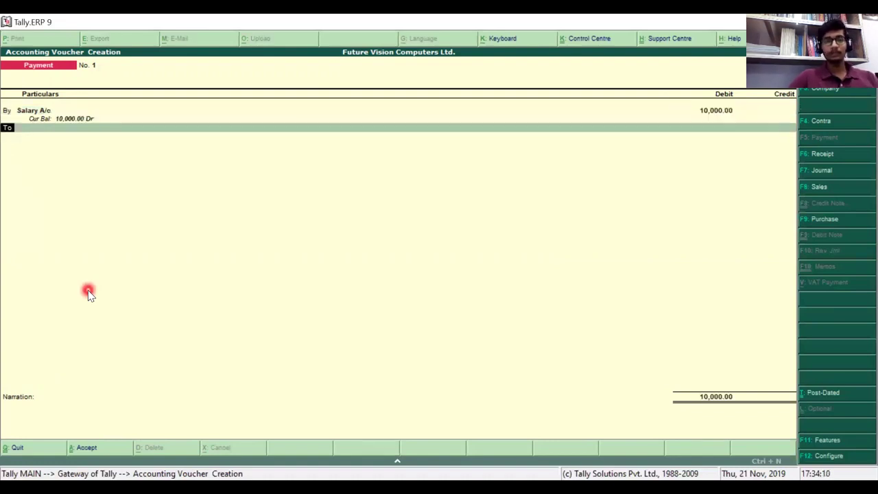
- Credit Cash with 10,000 in the Payment voucher and save it without a narration
key(Return)
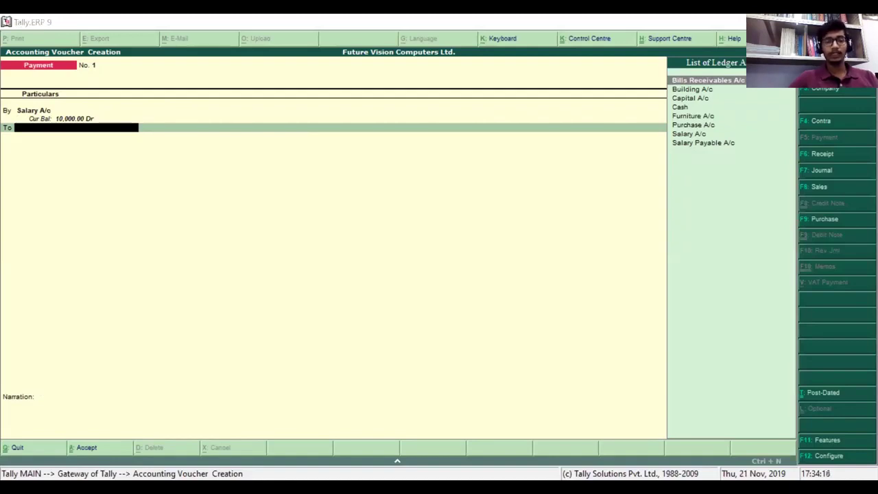
key(Down)
key(Down)
key(Down)
key(Return)
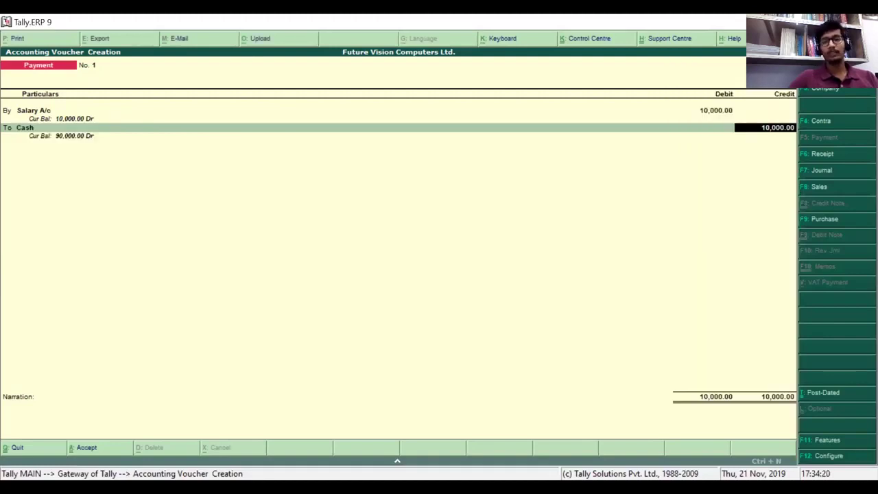
key(Return)
key(Return)
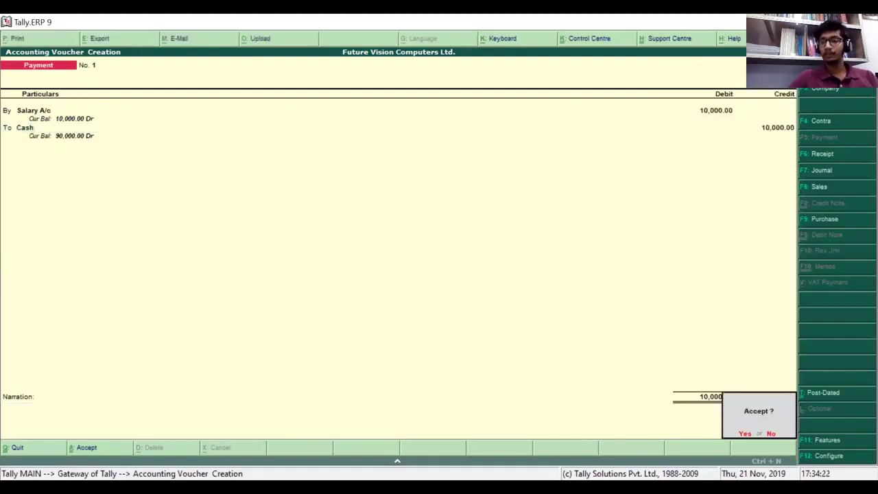
key(y)
click(284, 185)
click(455, 200)
click(309, 254)
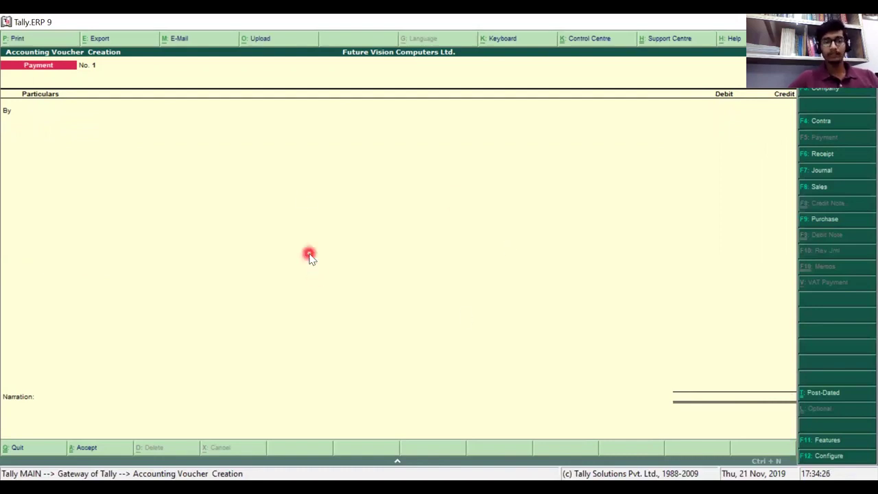